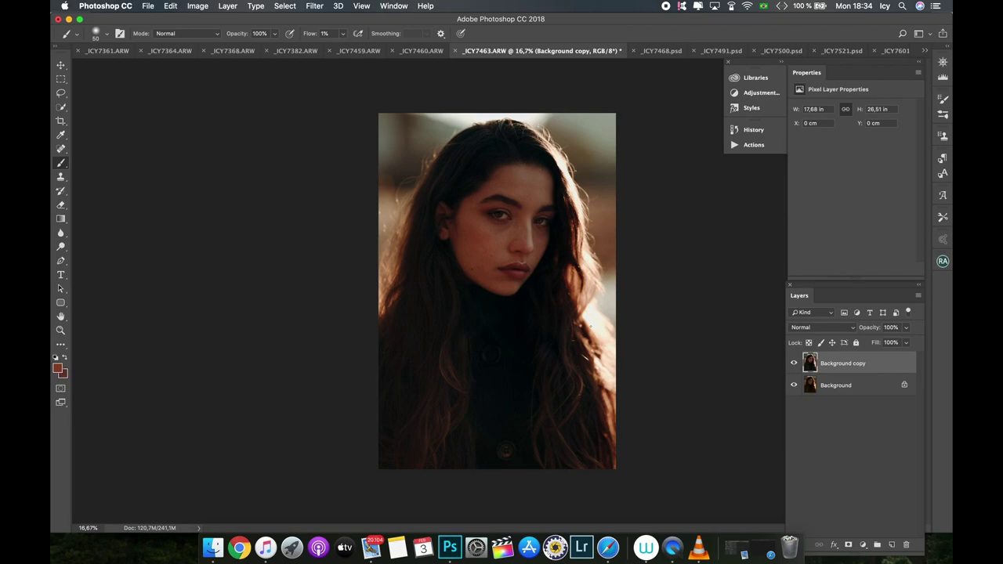
{"action": "key", "text": "super+plus"}
{"action": "key", "text": "super+plus"}
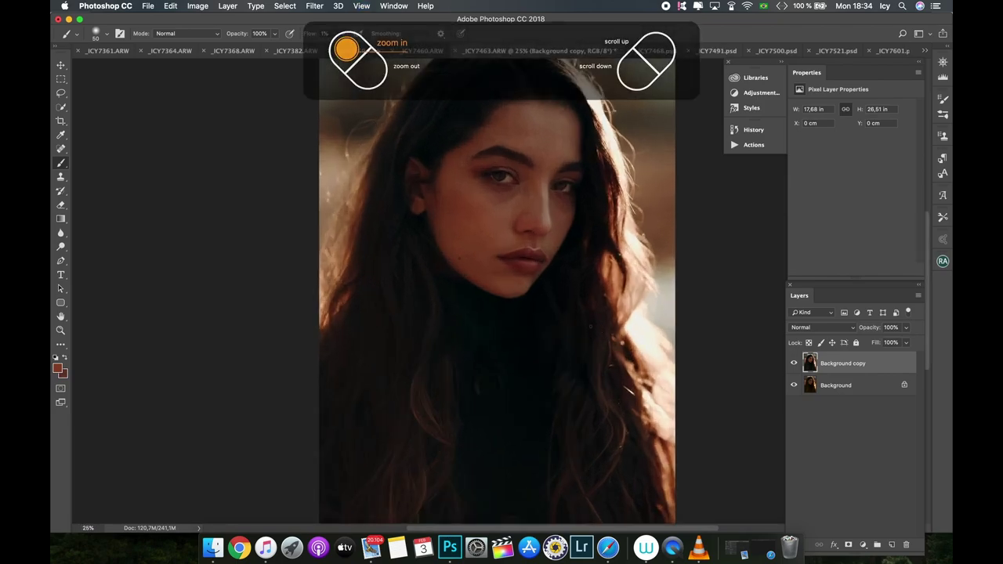
{"action": "key", "text": "super+plus"}
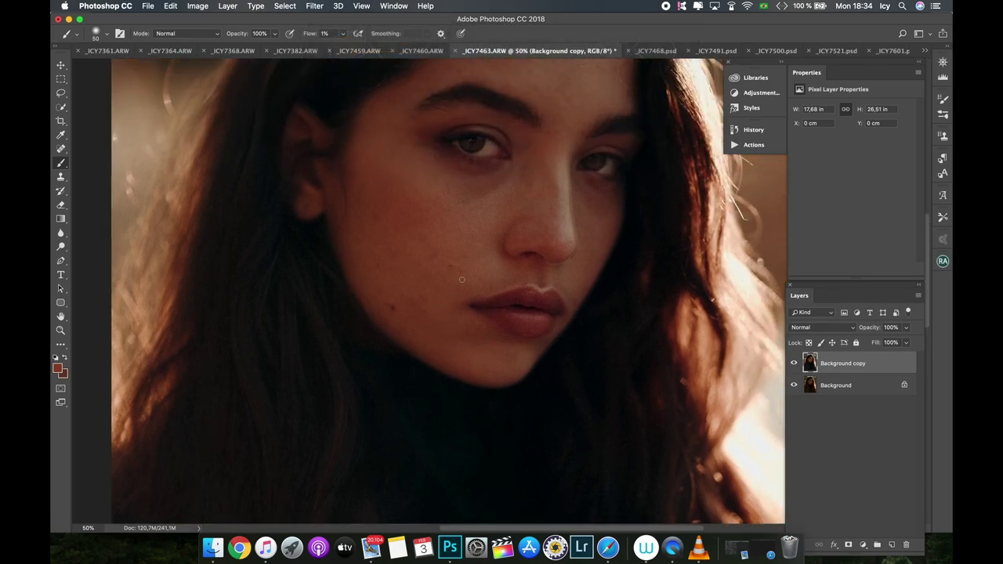
{"action": "key", "text": "super+minus"}
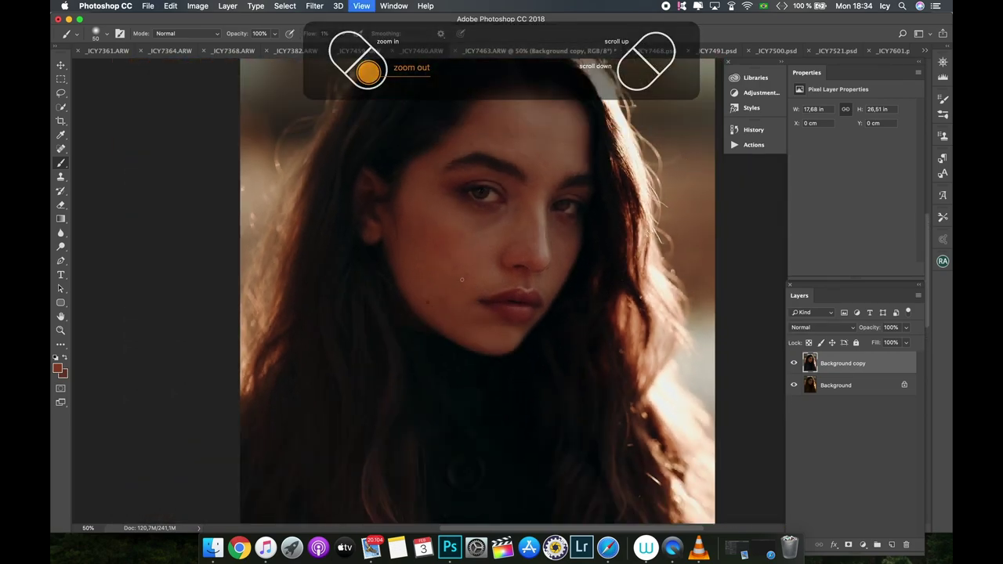
{"action": "key", "text": "super+minus"}
{"action": "key", "text": "super+minus"}
{"action": "key", "text": "super+plus"}
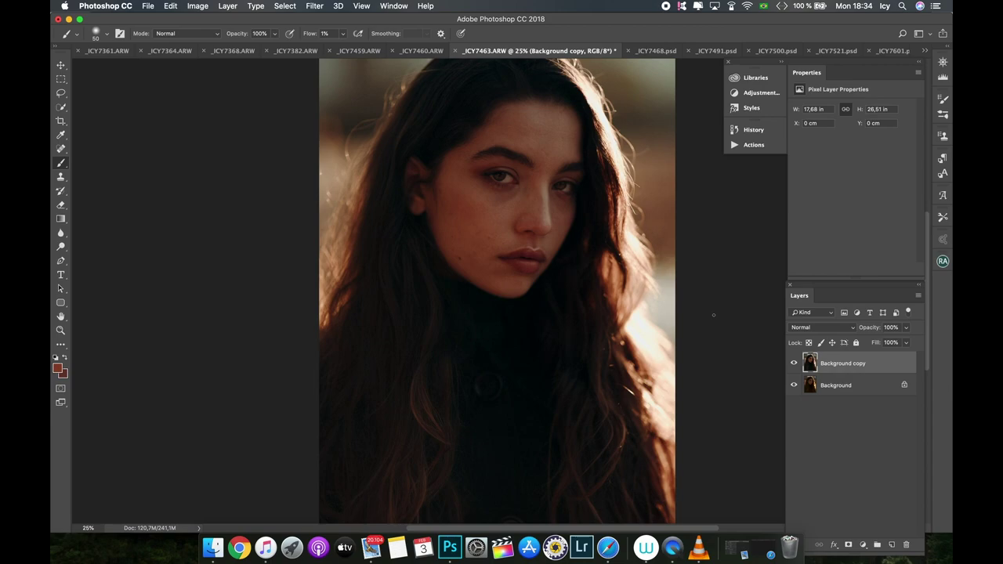
{"action": "left_click", "coordinate": [794, 364]}
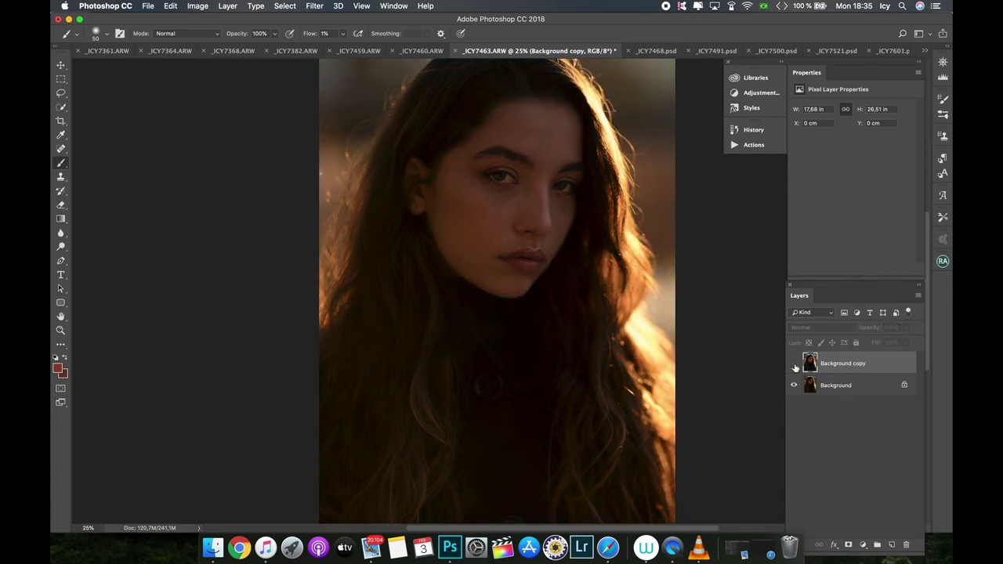
{"action": "left_click", "coordinate": [794, 364]}
{"action": "left_click", "coordinate": [794, 364]}
{"action": "scroll", "coordinate": [795, 367], "scroll_direction": "up", "scroll_amount": 3}
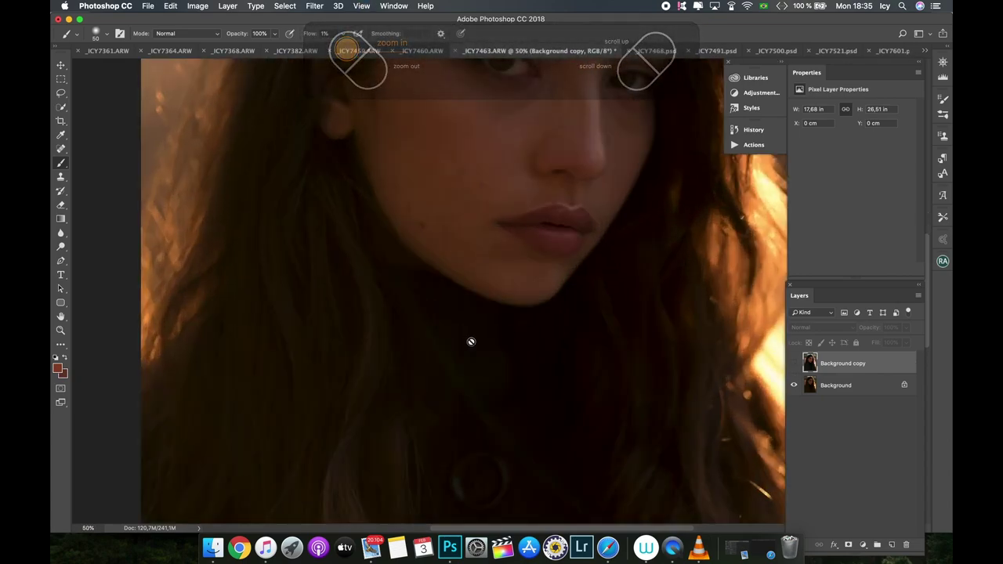
{"action": "scroll", "coordinate": [470, 340], "scroll_direction": "up", "scroll_amount": 5}
{"action": "scroll", "coordinate": [468, 340], "scroll_direction": "down", "scroll_amount": 2}
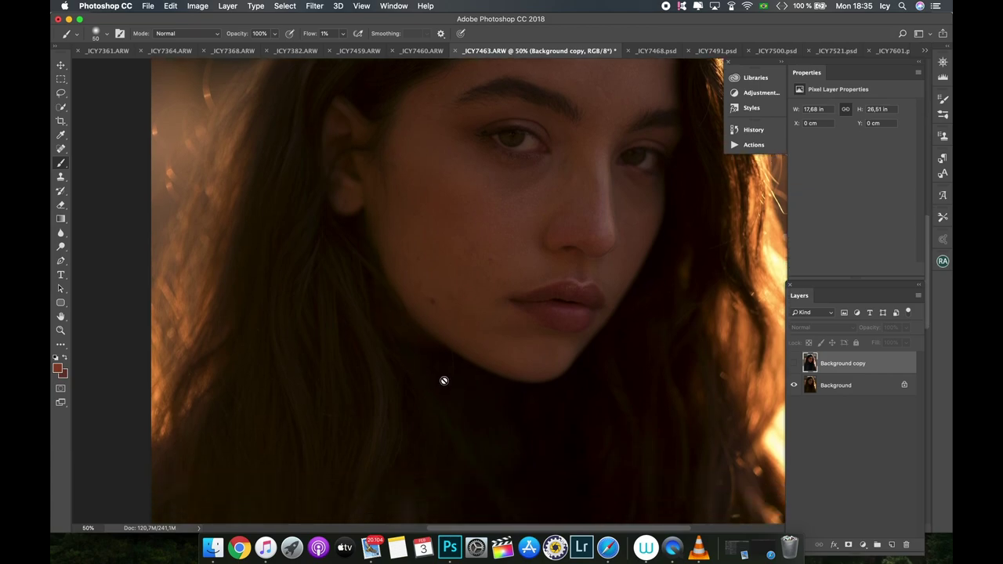
{"action": "left_click", "coordinate": [794, 365]}
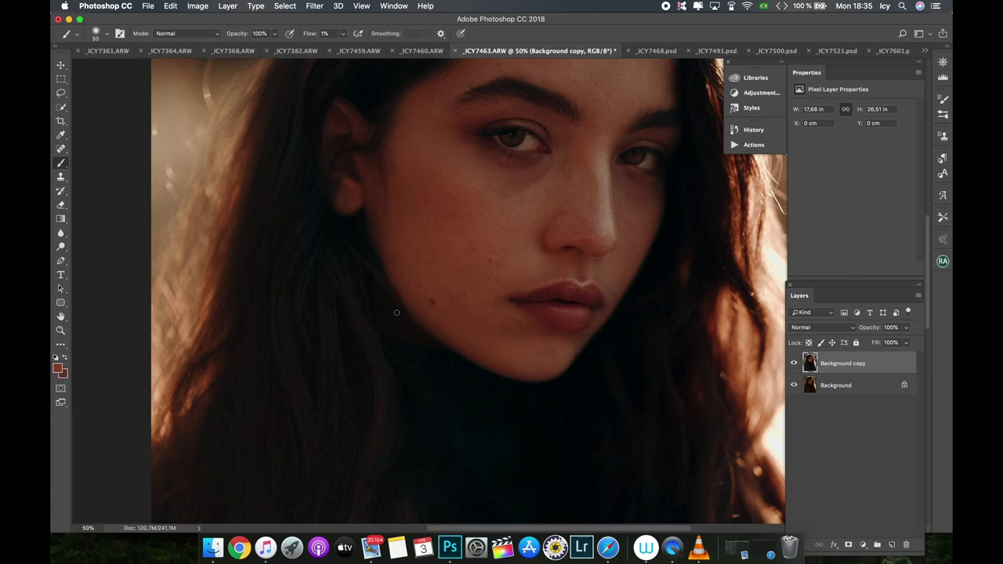
{"action": "left_click", "coordinate": [794, 364]}
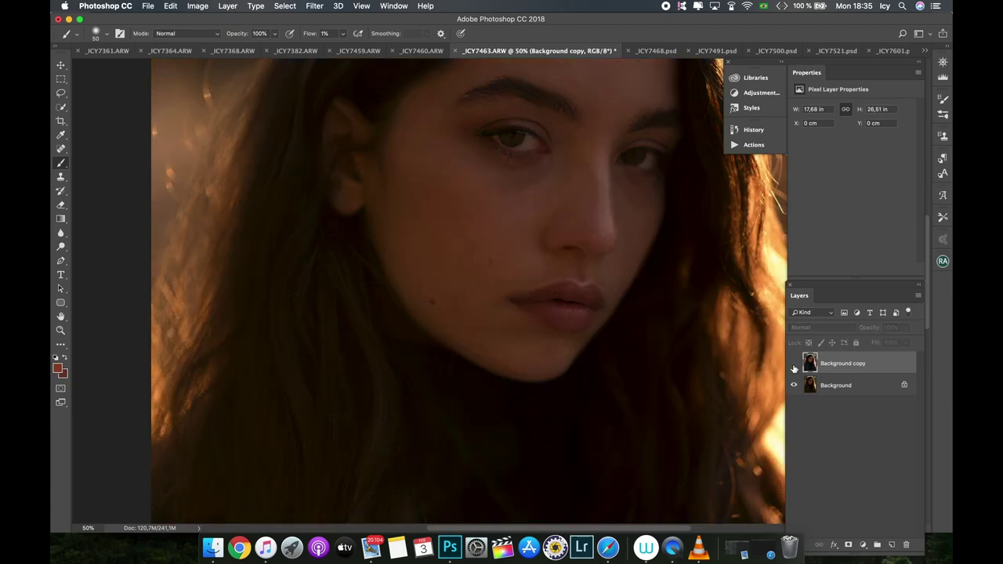
{"action": "left_click", "coordinate": [793, 364]}
{"action": "left_click", "coordinate": [793, 364]}
{"action": "left_click", "coordinate": [794, 364]}
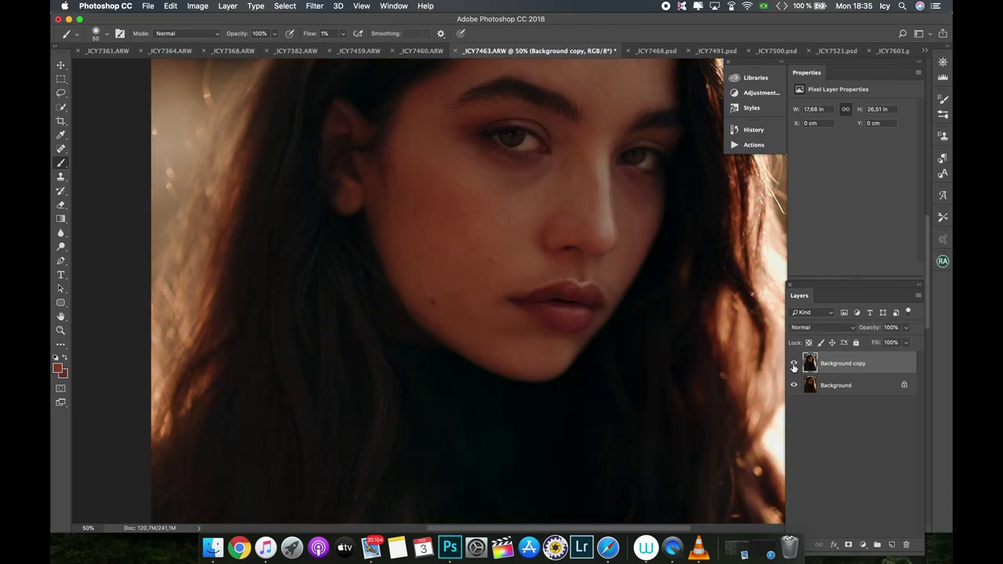
{"action": "left_click", "coordinate": [793, 364]}
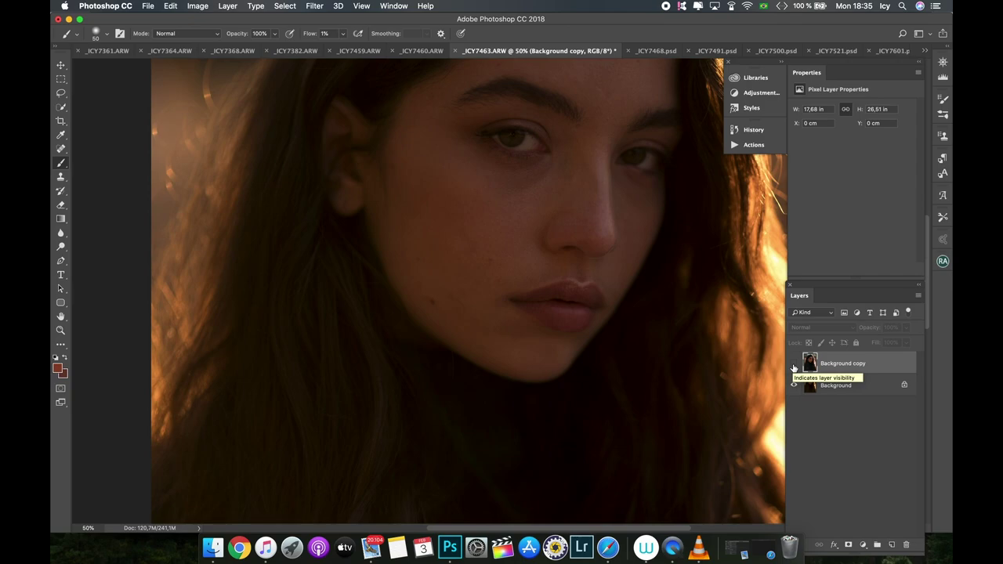
{"action": "scroll", "coordinate": [793, 367], "scroll_direction": "down", "scroll_amount": 3}
{"action": "left_click", "coordinate": [794, 363]}
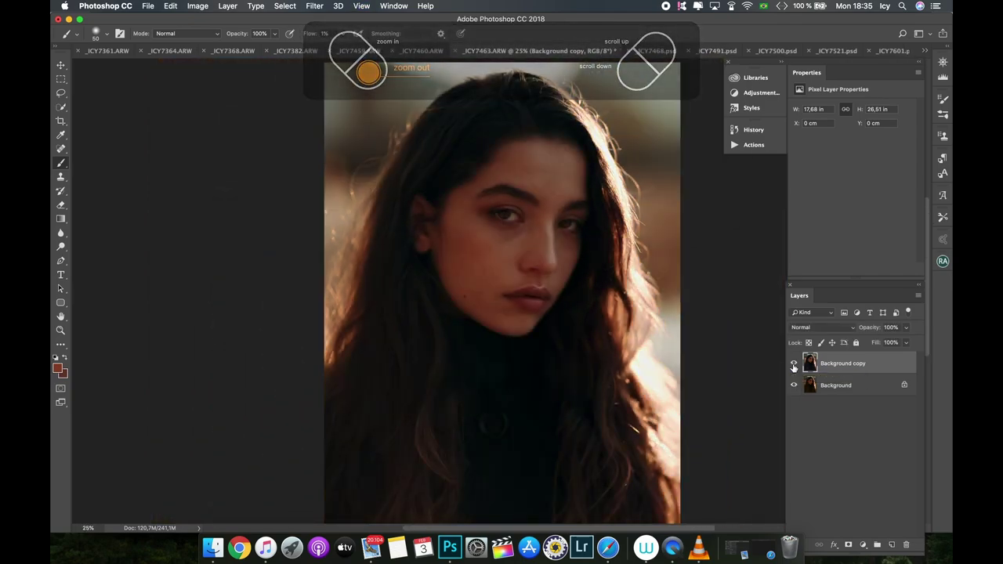
{"action": "scroll", "coordinate": [641, 444], "scroll_direction": "down", "scroll_amount": 1}
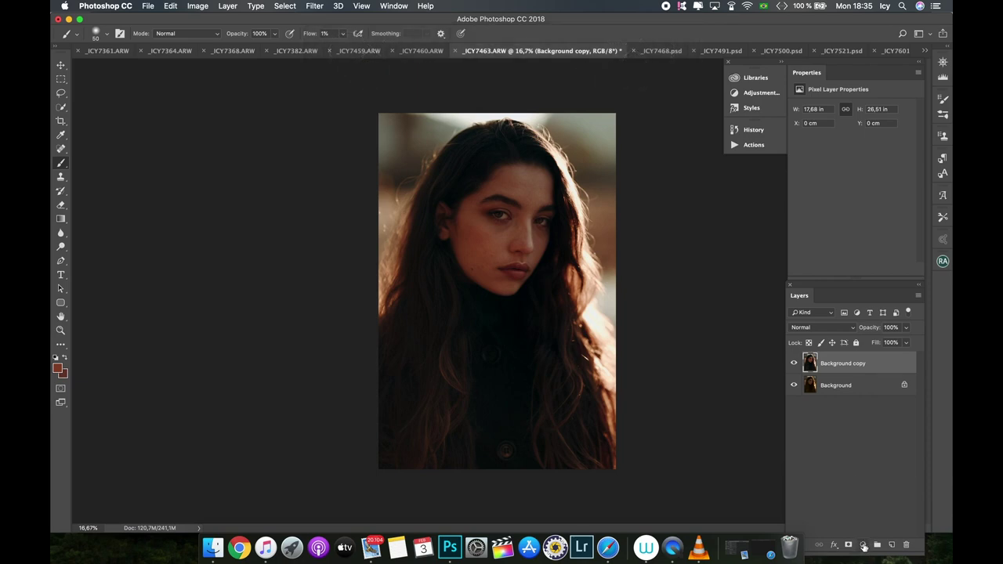
Add a Curves layer with the midpoint raised from 116 to 142, and delete its mask
{"action": "left_click", "coordinate": [863, 544]}
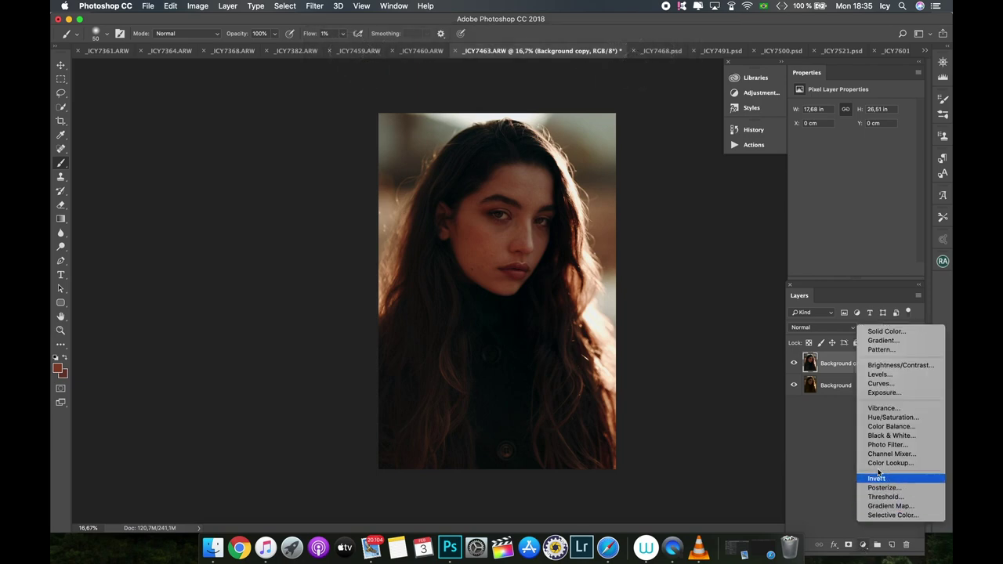
{"action": "left_click", "coordinate": [881, 384]}
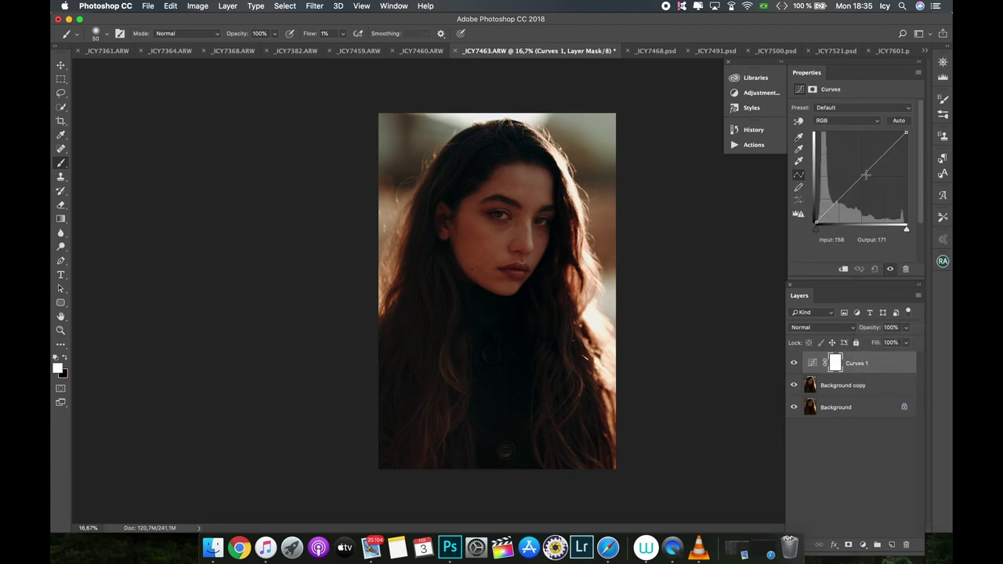
{"action": "left_click_drag", "start_coordinate": [860, 177], "coordinate": [857, 172]}
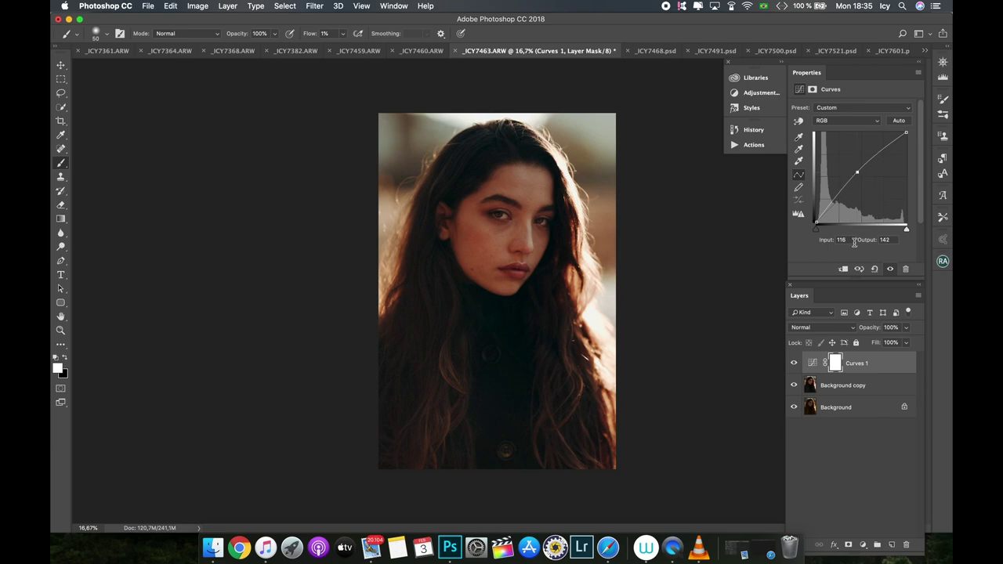
{"action": "right_click", "coordinate": [833, 362]}
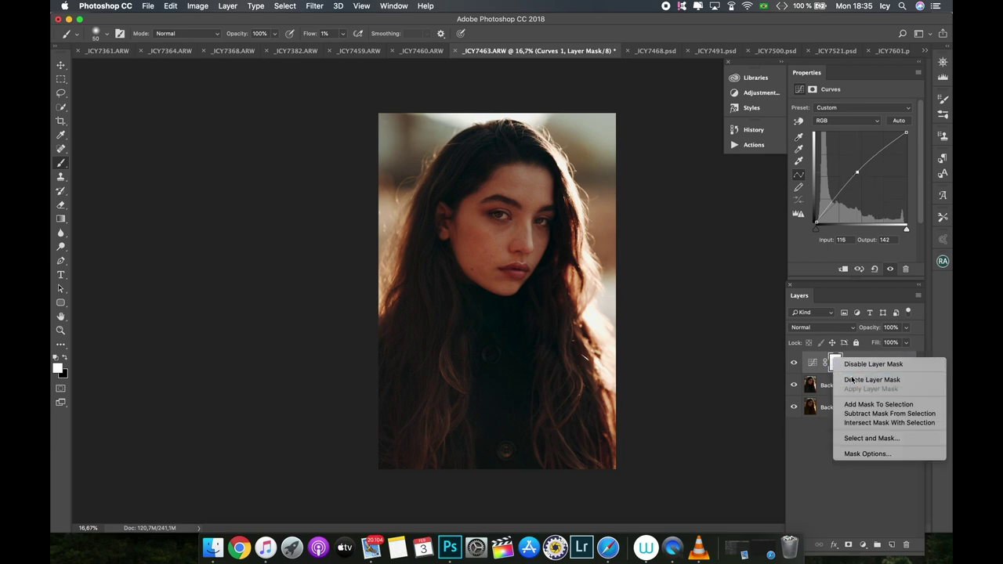
{"action": "left_click", "coordinate": [854, 379]}
Put Curves 1 into a new group named Dodge with an inverted, black mask
{"action": "right_click", "coordinate": [836, 367]}
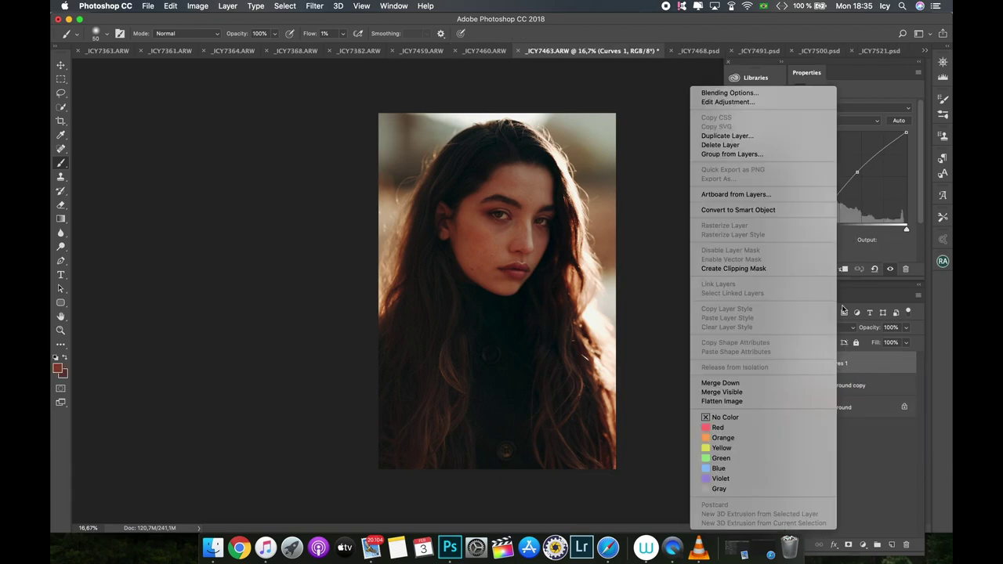
{"action": "left_click", "coordinate": [748, 157]}
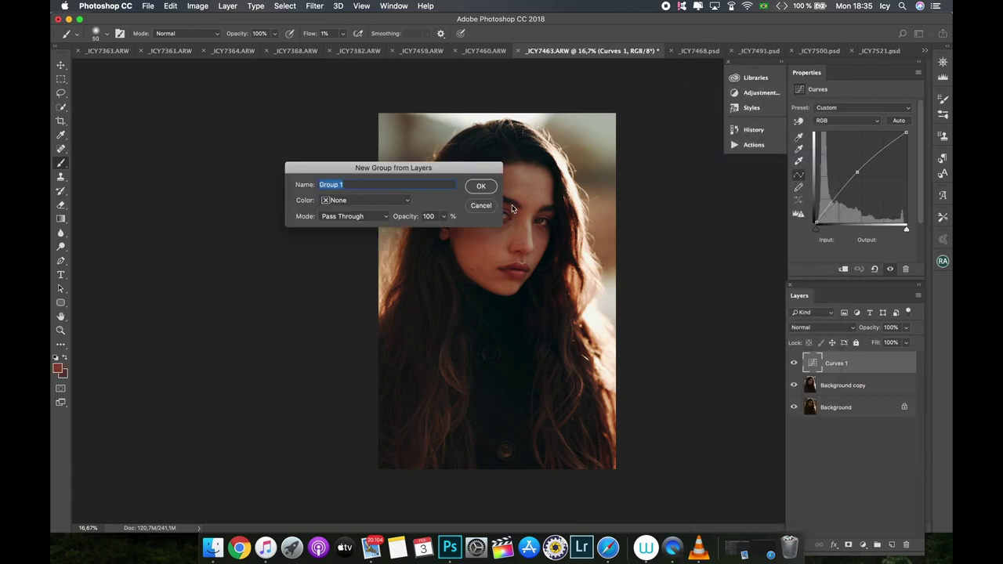
{"action": "type", "text": "Dodge"}
{"action": "key", "text": "Return"}
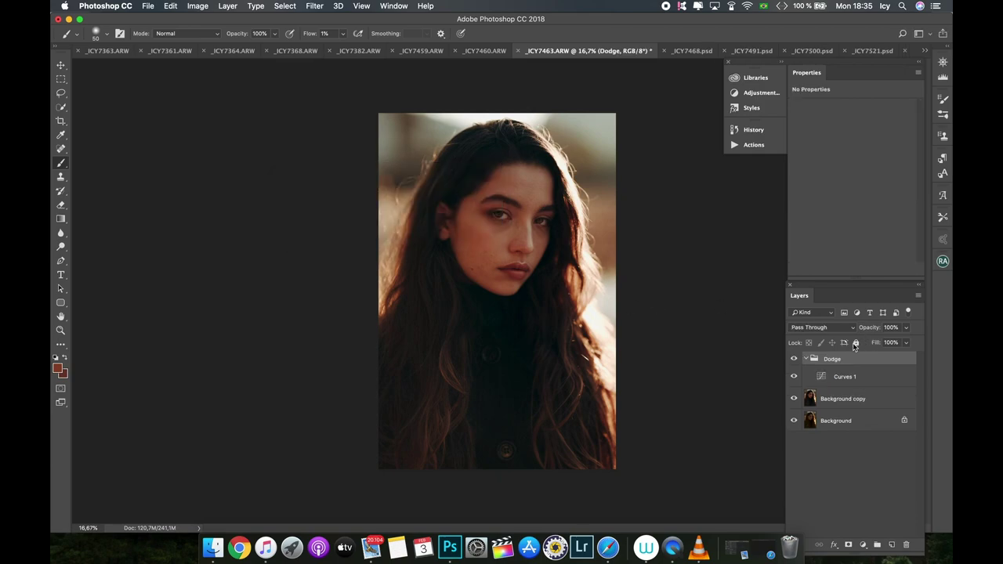
{"action": "left_click", "coordinate": [849, 546]}
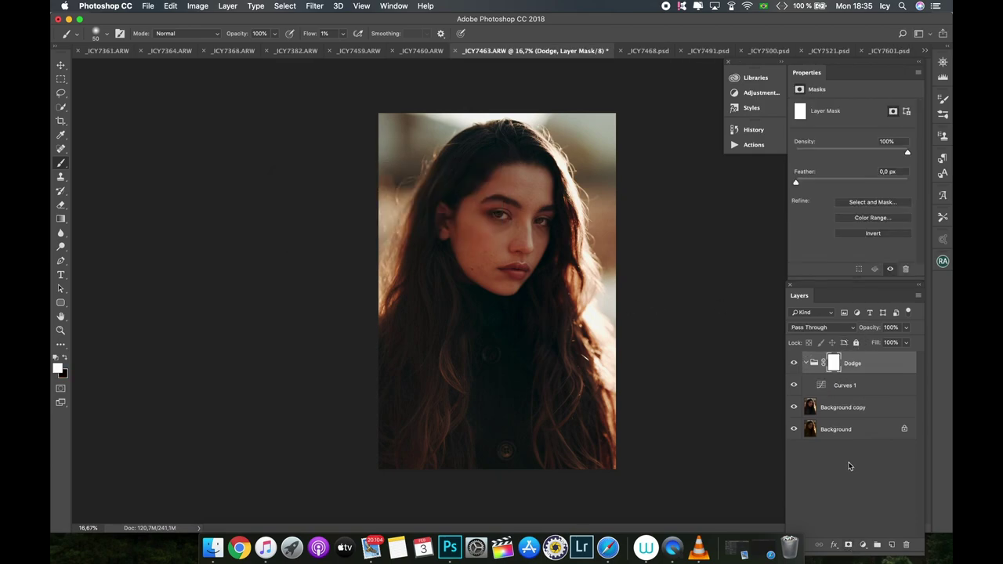
{"action": "key", "text": "super+i"}
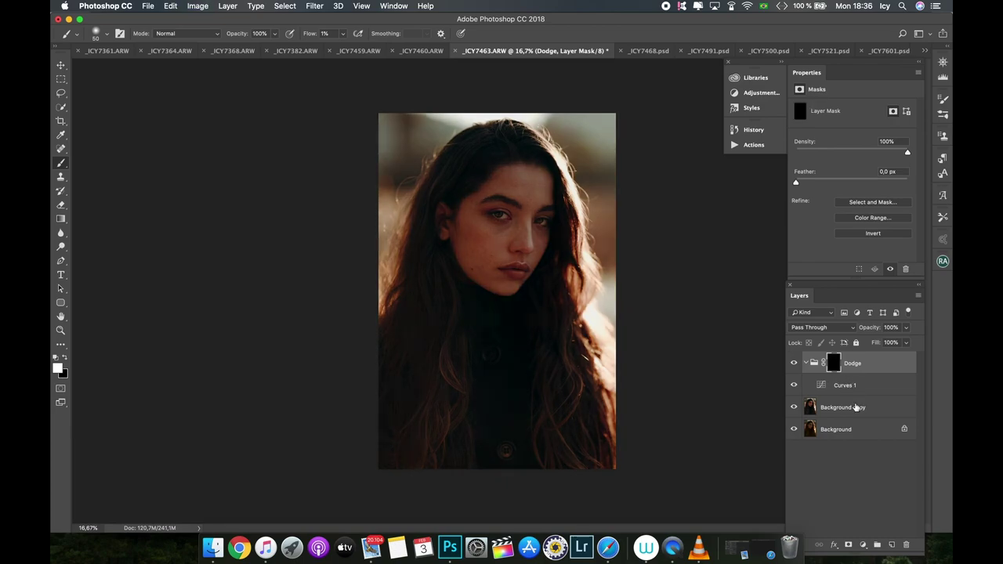
Add a darkening Curves 2 layer outside the Dodge group and delete its mask
{"action": "left_click", "coordinate": [862, 545]}
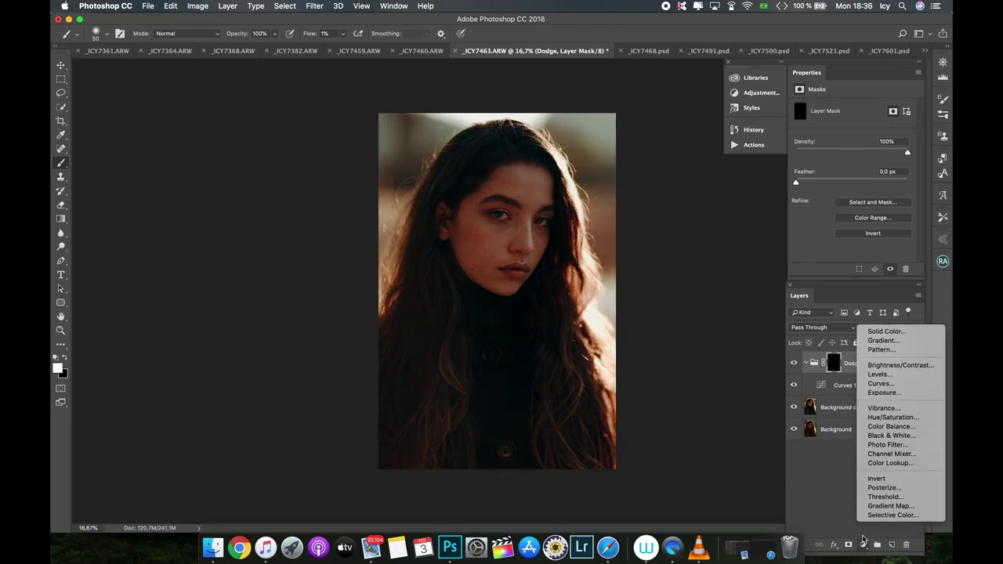
{"action": "left_click", "coordinate": [877, 383]}
{"action": "left_click_drag", "start_coordinate": [859, 178], "coordinate": [865, 184]}
{"action": "left_click_drag", "start_coordinate": [858, 384], "coordinate": [853, 352]}
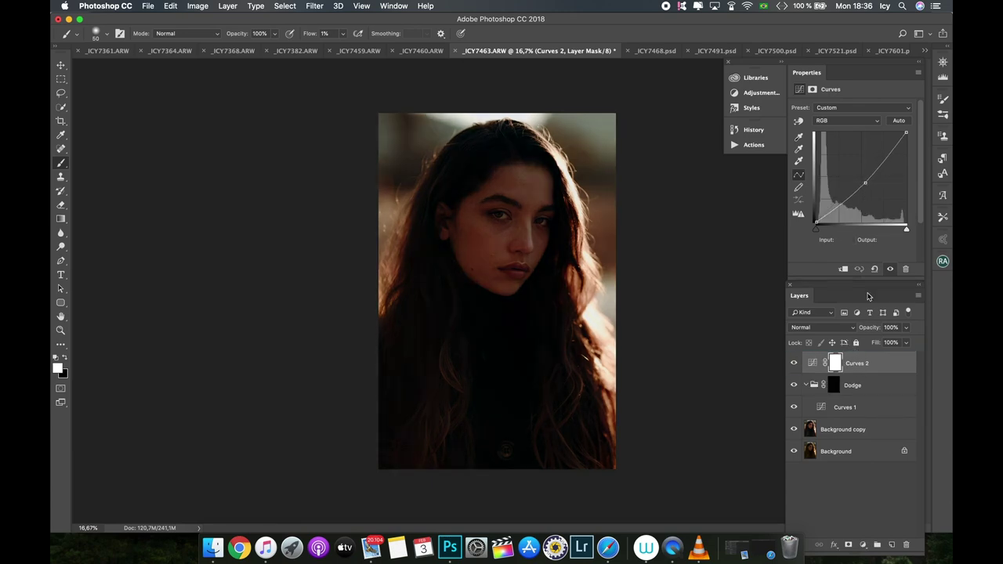
{"action": "right_click", "coordinate": [835, 364]}
{"action": "left_click", "coordinate": [851, 383]}
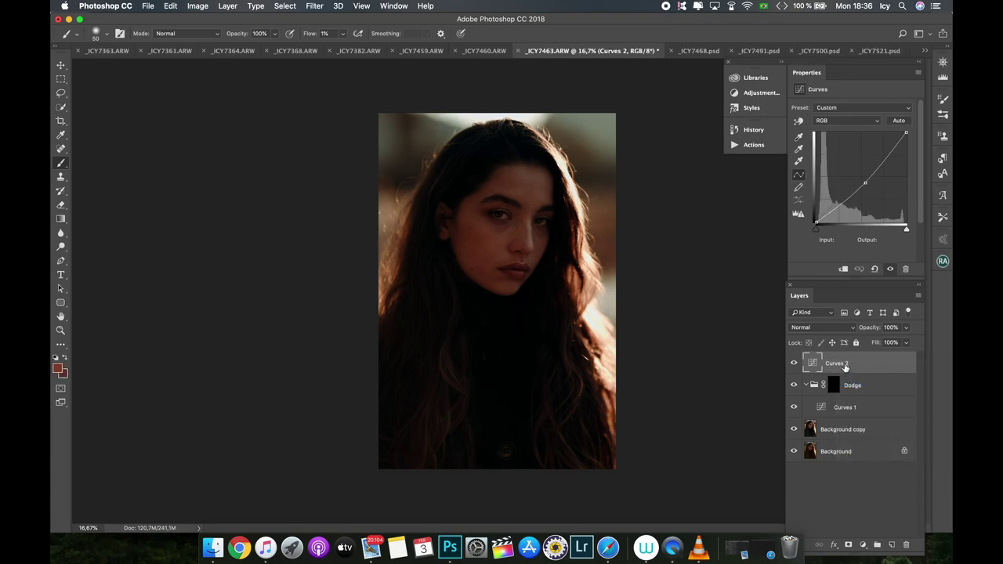
Group Curves 2 into a black-masked Burn group, then group Burn and Dodge together
{"action": "right_click", "coordinate": [841, 362]}
{"action": "left_click", "coordinate": [728, 154]}
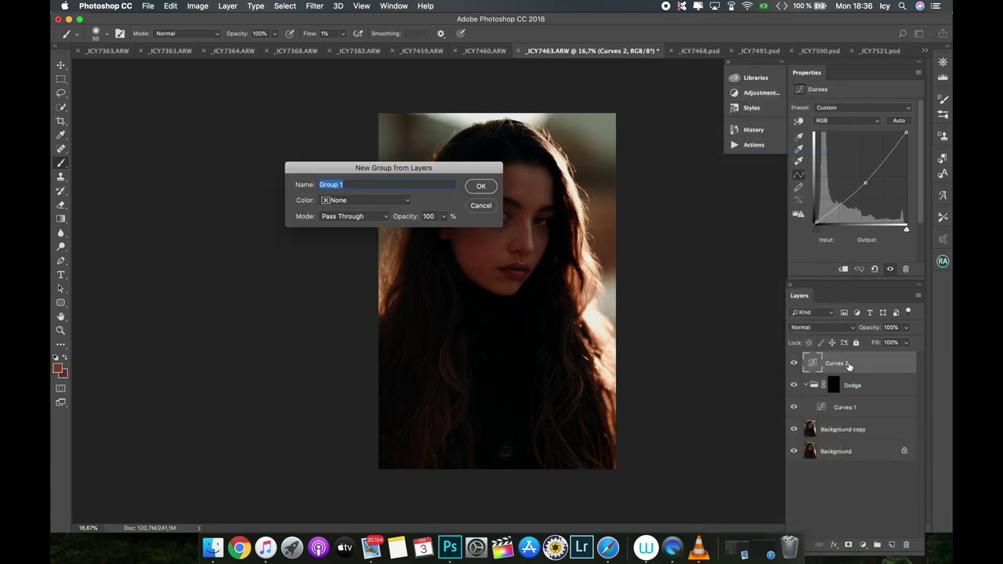
{"action": "type", "text": "Burn"}
{"action": "key", "text": "Return"}
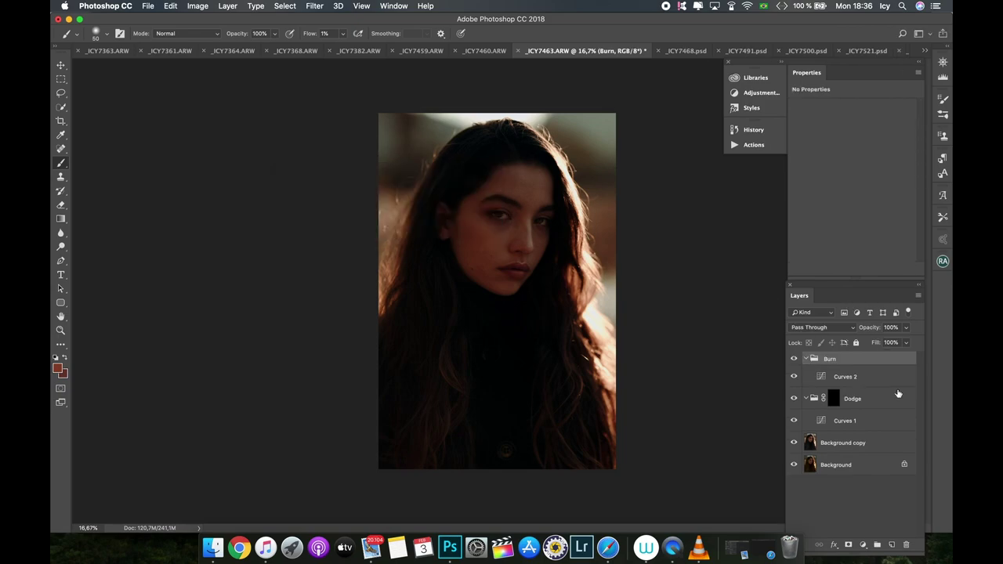
{"action": "left_click", "coordinate": [847, 543]}
{"action": "key", "text": "super+i"}
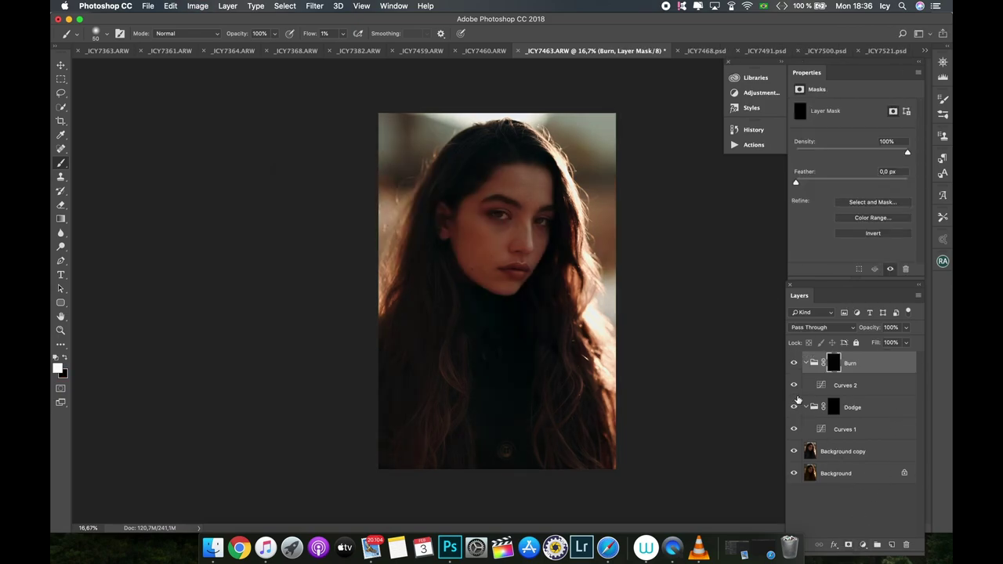
{"action": "left_click", "coordinate": [850, 409], "text": "shift"}
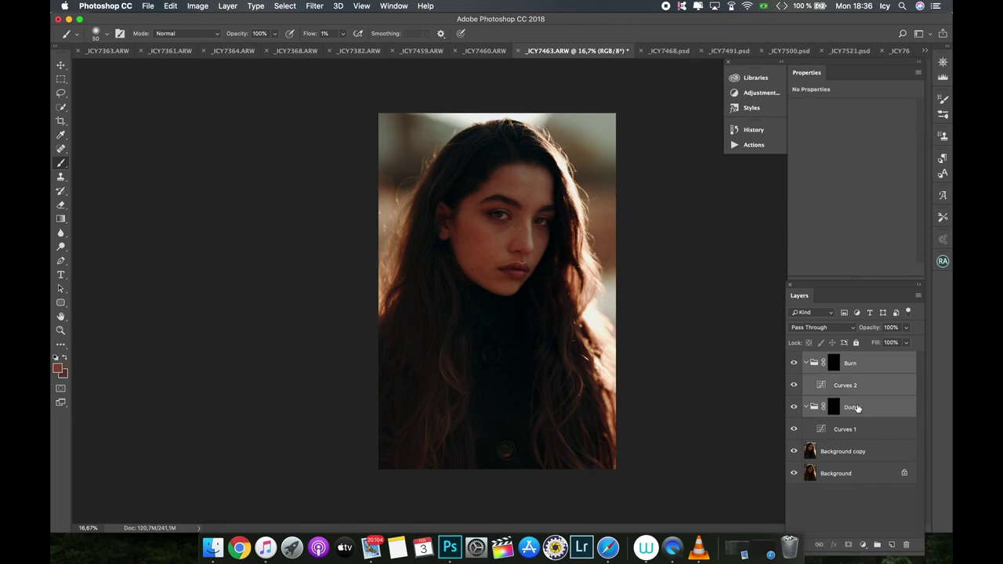
{"action": "key", "text": "super+g"}
Rename Group 1 to D&B
{"action": "double_click", "coordinate": [831, 362]}
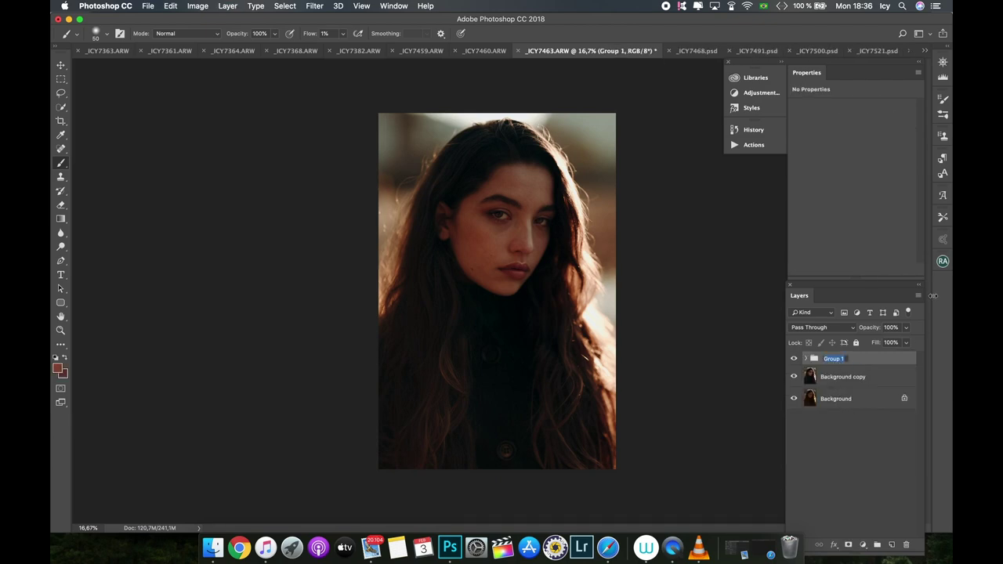
{"action": "type", "text": "D&B"}
{"action": "key", "text": "Return"}
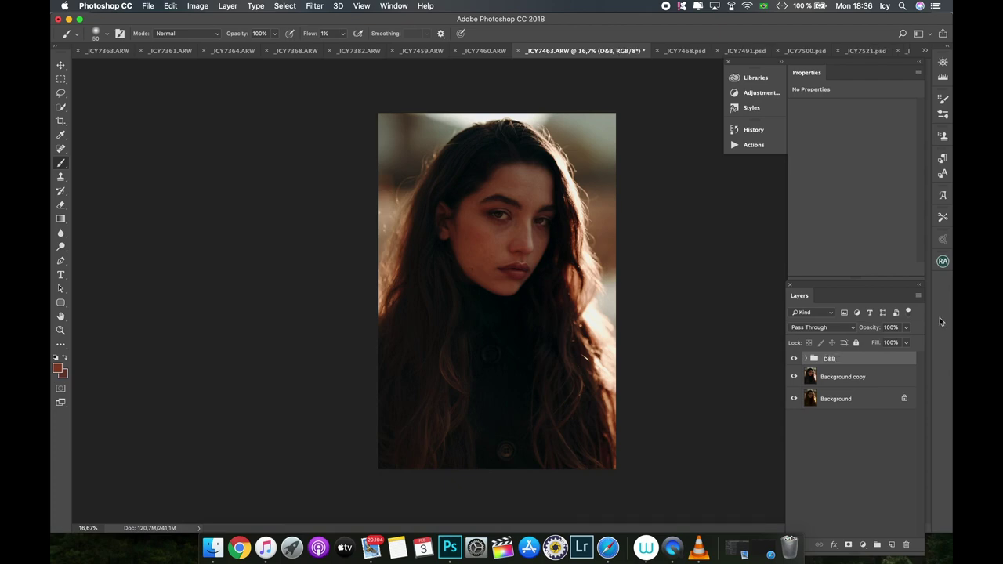
Expand the D&B group and switch between the Dodge and Burn group masks
{"action": "left_click", "coordinate": [805, 359]}
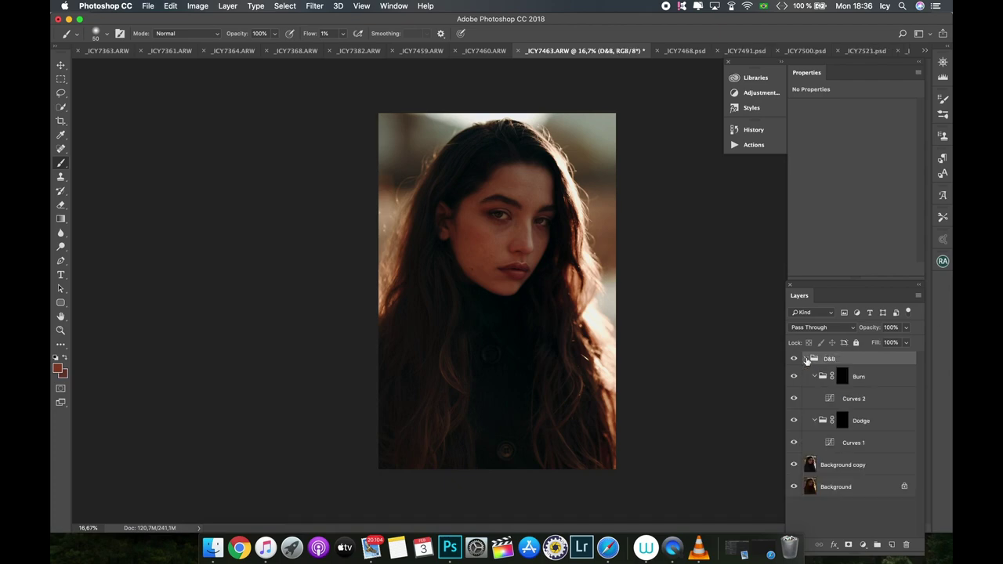
{"action": "left_click", "coordinate": [857, 423]}
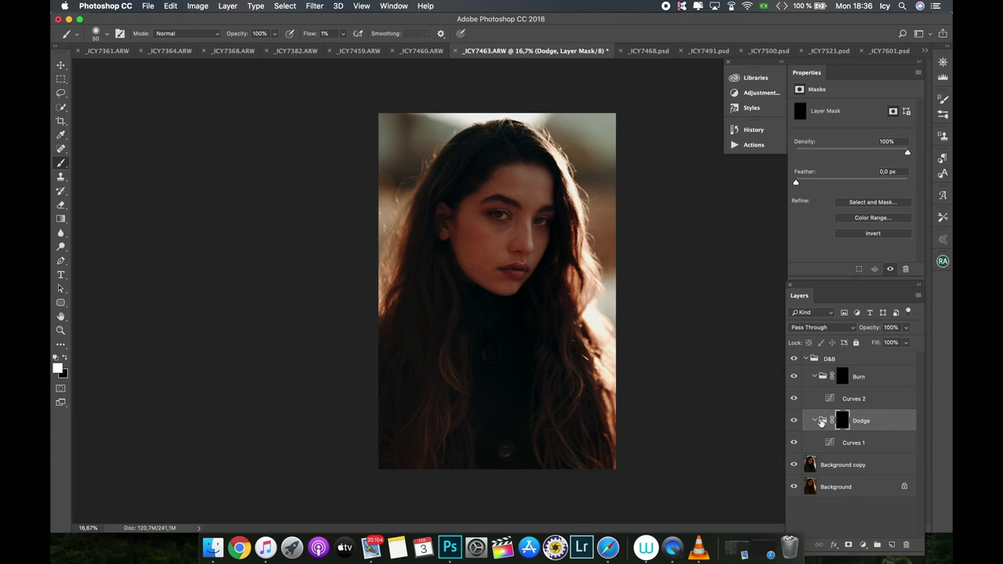
{"action": "left_click", "coordinate": [861, 379]}
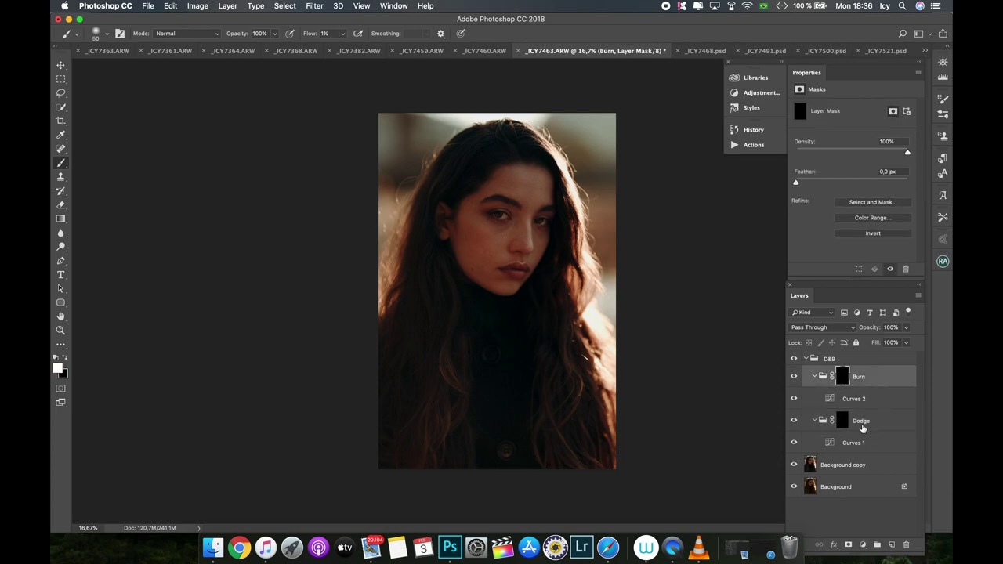
{"action": "left_click", "coordinate": [861, 426]}
{"action": "left_click", "coordinate": [872, 381]}
{"action": "left_click", "coordinate": [869, 419]}
{"action": "left_click", "coordinate": [868, 379]}
{"action": "left_click", "coordinate": [866, 423]}
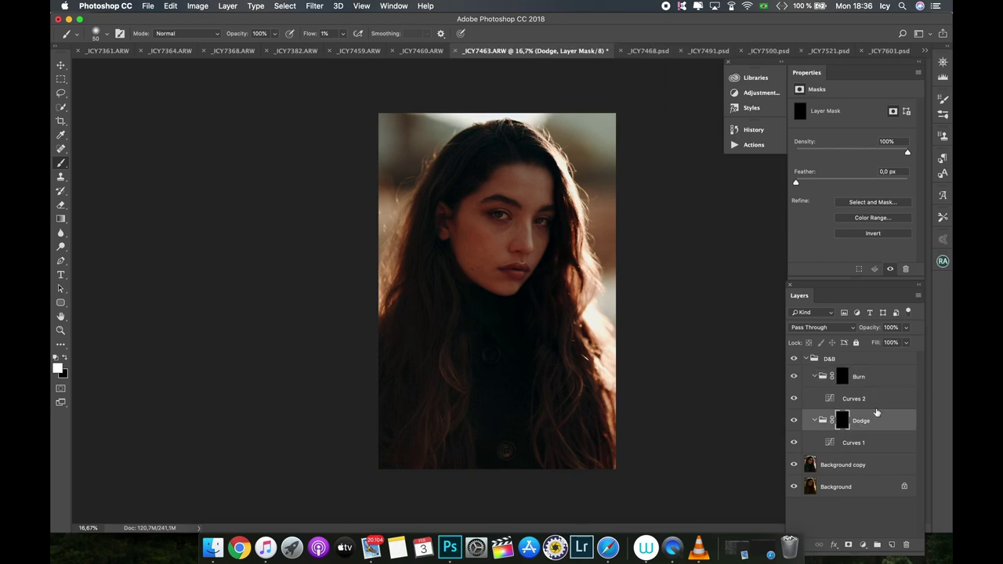
Target the Dodge group's mask and zoom in on the portrait
{"action": "left_click", "coordinate": [869, 379]}
{"action": "left_click", "coordinate": [869, 416]}
{"action": "left_click", "coordinate": [868, 378]}
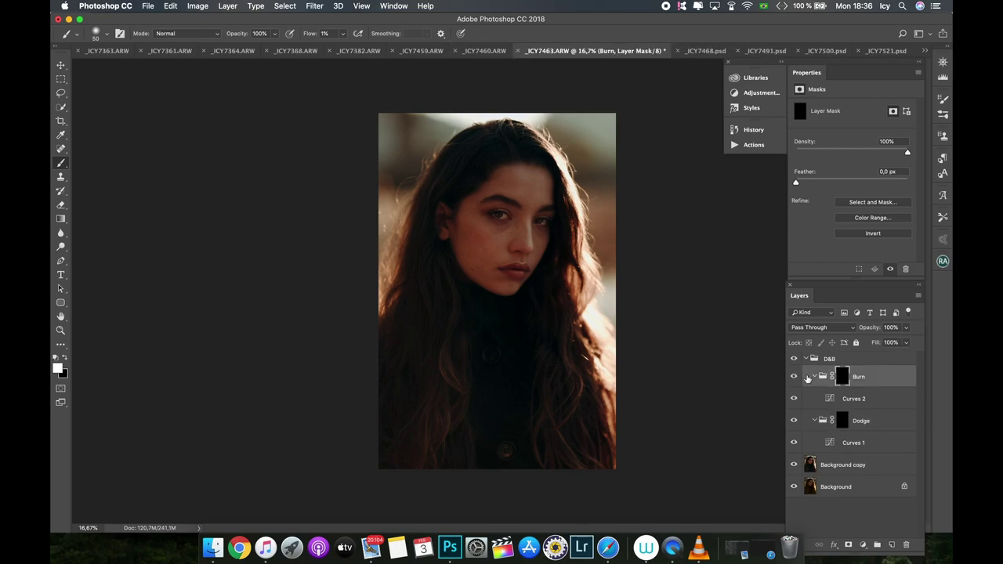
{"action": "left_click", "coordinate": [862, 422]}
{"action": "key", "text": "super+plus"}
{"action": "key", "text": "super+plus"}
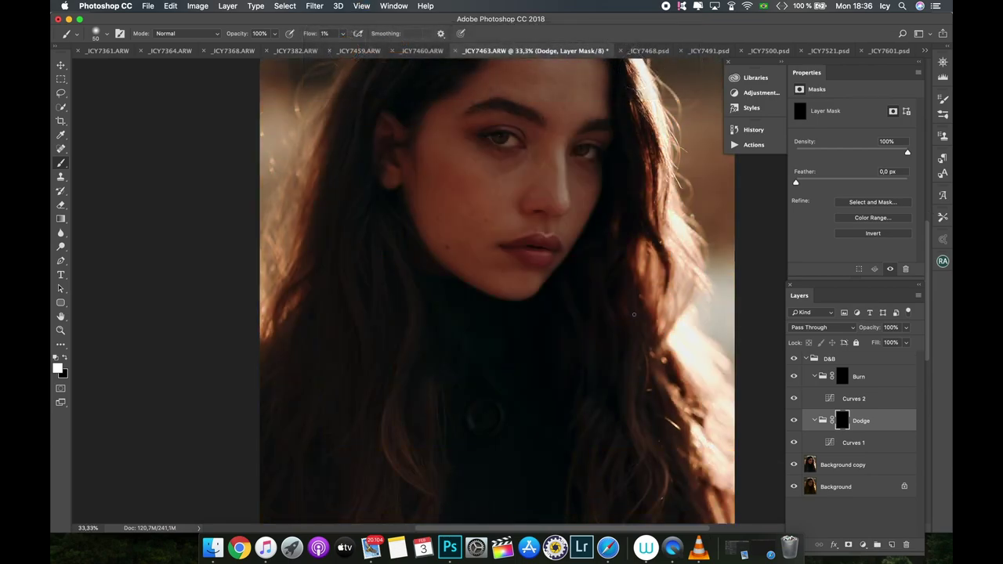
{"action": "scroll", "coordinate": [702, 311], "scroll_direction": "up", "scroll_amount": 2}
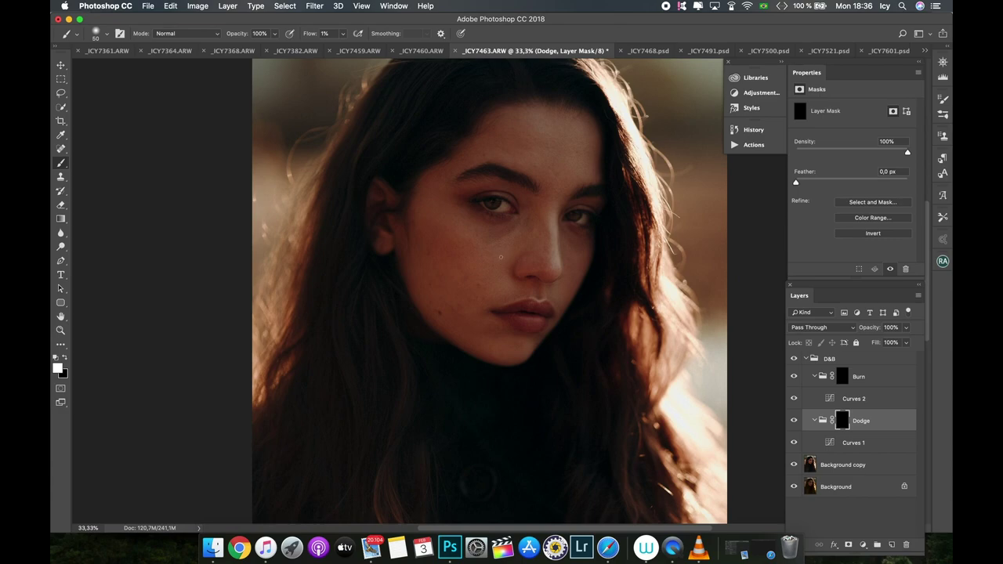
Set the brush to 90 px, 10% hardness and 1% flow
{"action": "key", "text": "bracketright"}
{"action": "key", "text": "bracketright"}
{"action": "left_click", "coordinate": [107, 35]}
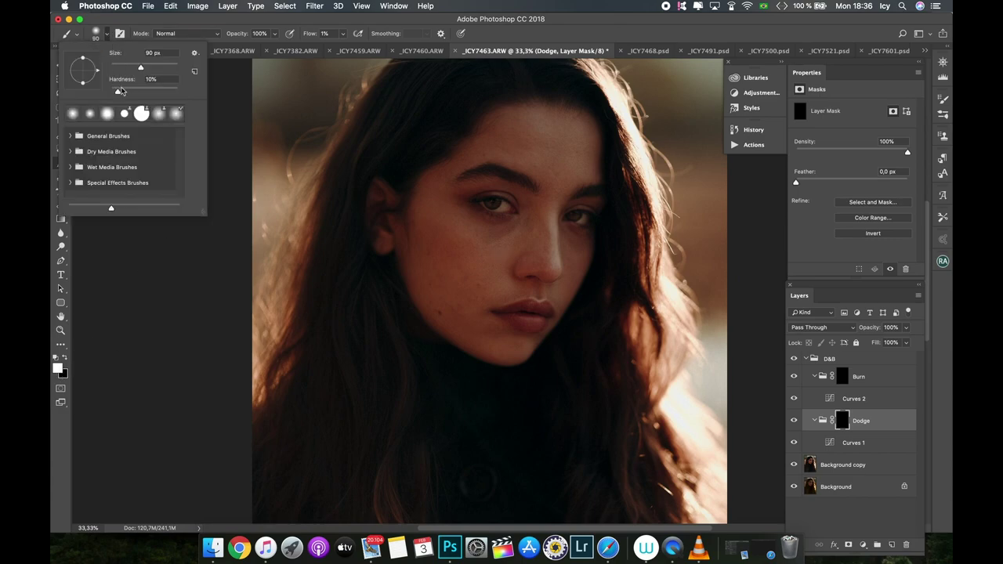
{"action": "left_click", "coordinate": [109, 38]}
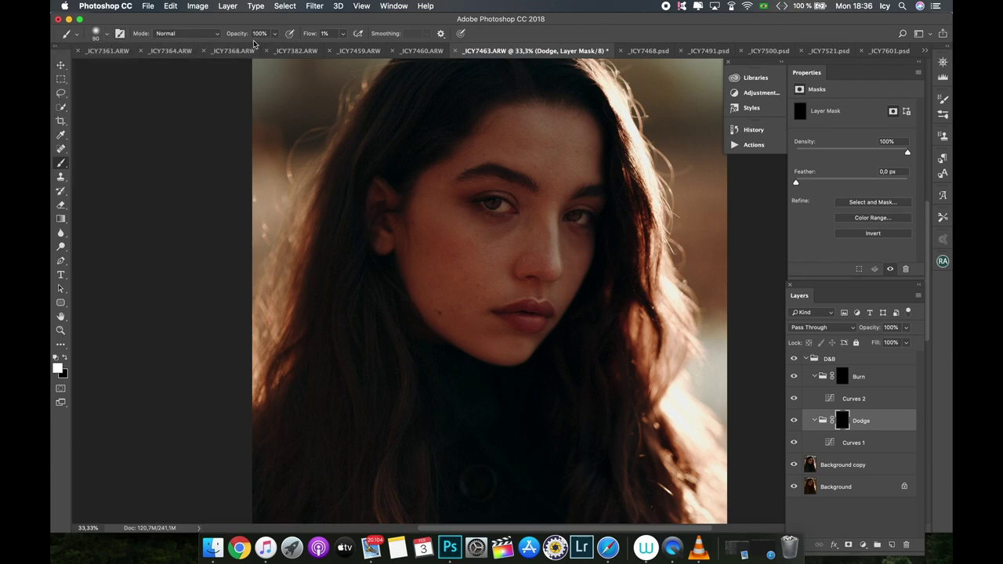
{"action": "left_click", "coordinate": [330, 34]}
Paint faint white dodge strokes on the under-eye, cheeks, forehead and nose, using 80–125 px brushes
{"action": "left_click", "coordinate": [481, 229]}
{"action": "left_click_drag", "start_coordinate": [499, 237], "coordinate": [496, 231]}
{"action": "left_click_drag", "start_coordinate": [529, 232], "coordinate": [537, 216]}
{"action": "key", "text": "bracketright"}
{"action": "key", "text": "bracketright"}
{"action": "key", "text": "bracketright"}
{"action": "left_click_drag", "start_coordinate": [510, 292], "coordinate": [451, 314]}
{"action": "key", "text": "bracketleft"}
{"action": "key", "text": "bracketleft"}
{"action": "key", "text": "bracketright"}
{"action": "key", "text": "bracketright"}
{"action": "left_click_drag", "start_coordinate": [513, 127], "coordinate": [494, 148]}
{"action": "mouse_move", "coordinate": [549, 192]}
{"action": "left_mouse_down"}
{"action": "mouse_move", "coordinate": [517, 237]}
{"action": "mouse_move", "coordinate": [532, 234]}
{"action": "left_mouse_up"}
{"action": "key", "text": "bracketleft"}
{"action": "key", "text": "bracketleft"}
{"action": "left_click_drag", "start_coordinate": [451, 324], "coordinate": [461, 323]}
{"action": "key", "text": "bracketright"}
Add more faint dodge strokes on the brow and cheek, varying the brush from 90 to 150 px
{"action": "key", "text": "bracketleft"}
{"action": "key", "text": "bracketleft"}
{"action": "key", "text": "bracketright"}
{"action": "key", "text": "bracketright"}
{"action": "key", "text": "bracketright"}
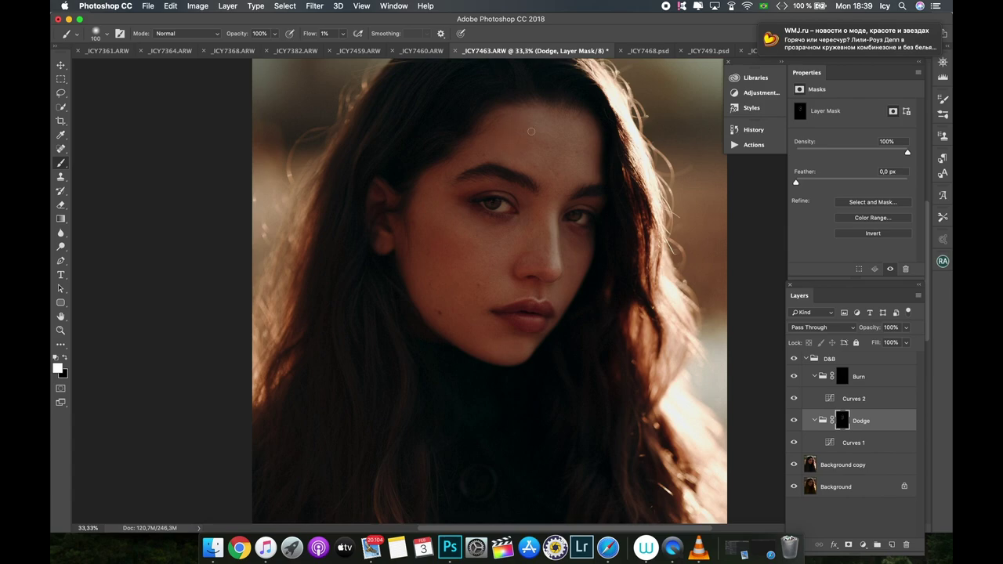
{"action": "key", "text": "bracketright"}
{"action": "key", "text": "bracketright"}
{"action": "left_click", "coordinate": [589, 150]}
{"action": "key", "text": "bracketleft"}
{"action": "key", "text": "bracketleft"}
{"action": "key", "text": "bracketleft"}
{"action": "key", "text": "bracketright"}
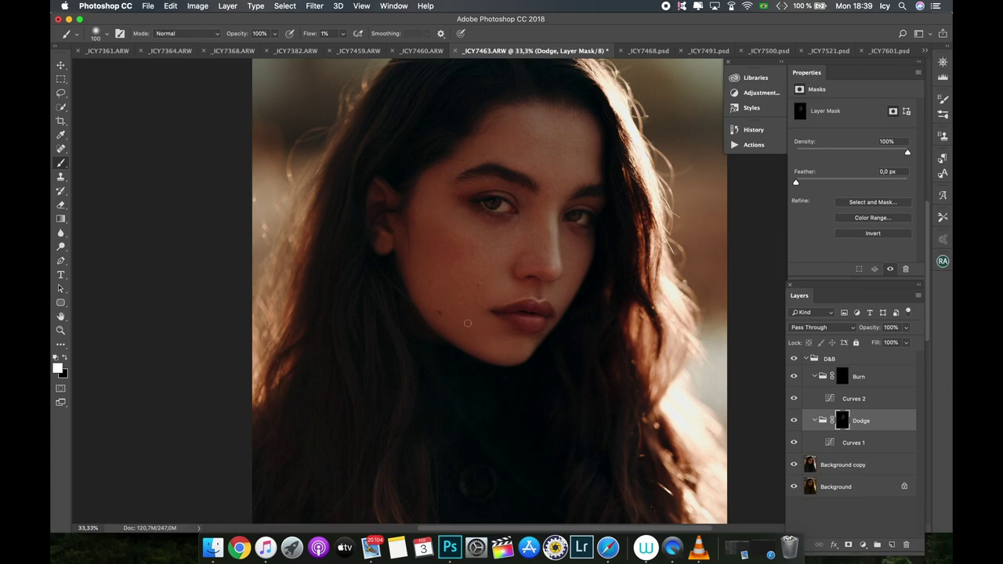
{"action": "mouse_move", "coordinate": [439, 233]}
{"action": "left_mouse_down"}
{"action": "mouse_move", "coordinate": [432, 259]}
{"action": "mouse_move", "coordinate": [437, 230]}
{"action": "mouse_move", "coordinate": [425, 223]}
{"action": "mouse_move", "coordinate": [468, 241]}
{"action": "mouse_move", "coordinate": [439, 236]}
{"action": "left_mouse_up"}
{"action": "key", "text": "bracketright"}
{"action": "key", "text": "bracketleft"}
{"action": "key", "text": "bracketleft"}
{"action": "key", "text": "bracketright"}
{"action": "key", "text": "bracketright"}
{"action": "key", "text": "bracketright"}
Zoom out to 25% and keep dodging around the nose and mouth with 90–125 px brushes
{"action": "scroll", "coordinate": [611, 186], "scroll_direction": "down", "scroll_amount": 2}
{"action": "scroll", "coordinate": [413, 230], "scroll_direction": "down", "scroll_amount": 1}
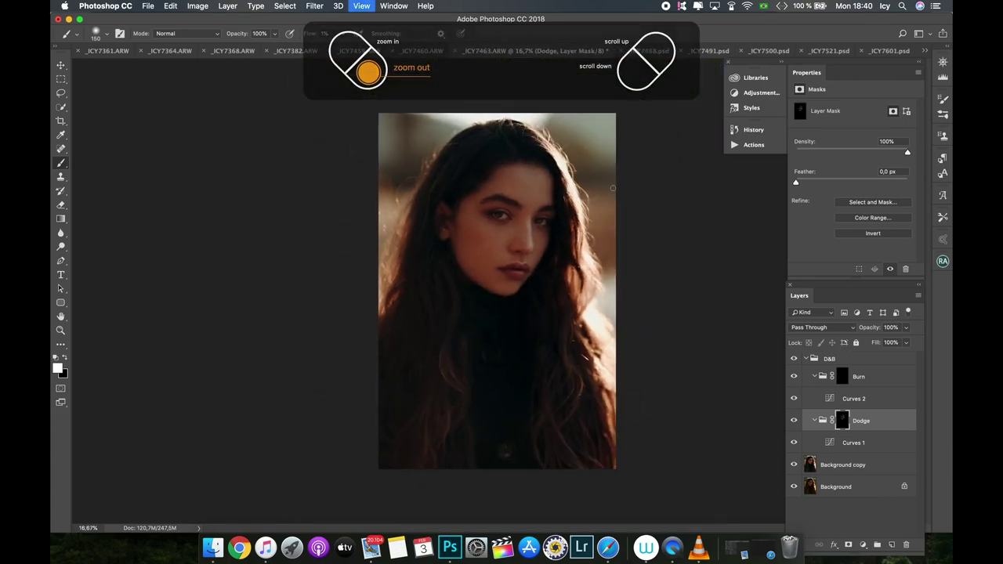
{"action": "scroll", "coordinate": [413, 229], "scroll_direction": "up", "scroll_amount": 2}
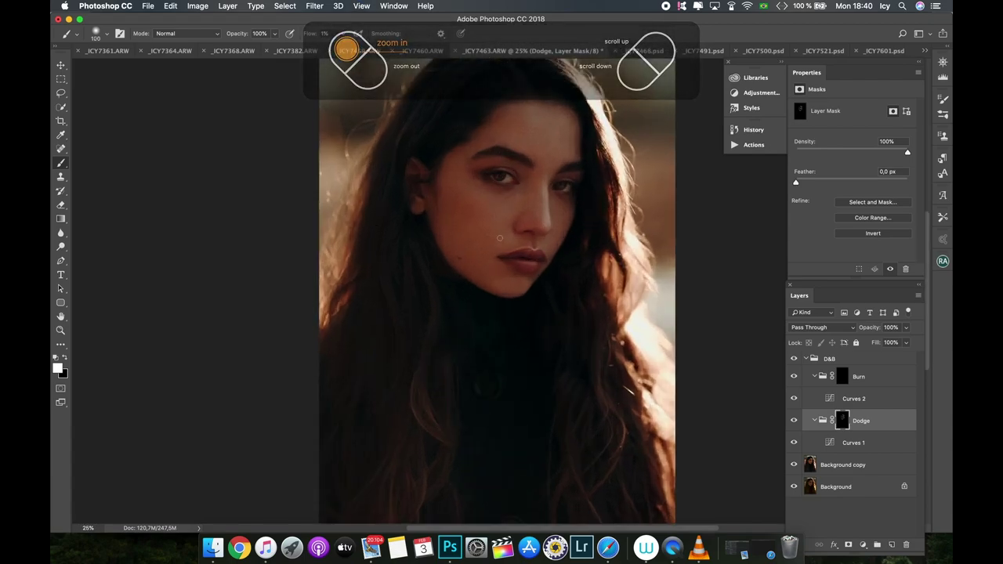
{"action": "key", "text": "bracketleft"}
{"action": "key", "text": "bracketleft"}
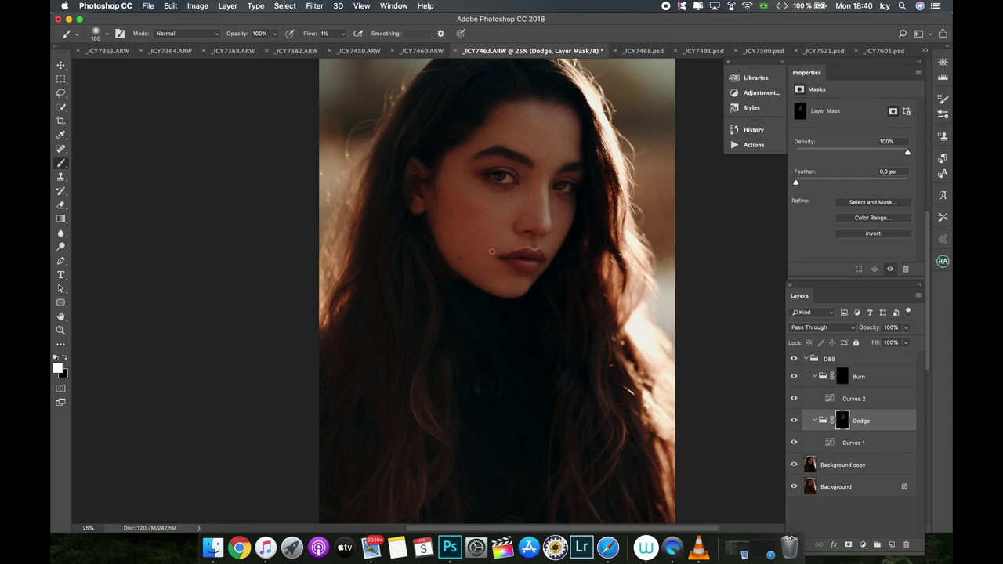
{"action": "key", "text": "bracketleft"}
{"action": "key", "text": "bracketright"}
Toggle the D&B group on and off to compare, then zoom in on the lower face
{"action": "left_click", "coordinate": [794, 359]}
{"action": "left_click", "coordinate": [793, 358]}
{"action": "left_click", "coordinate": [794, 358]}
{"action": "left_click", "coordinate": [794, 358]}
{"action": "left_click", "coordinate": [793, 359]}
{"action": "left_click", "coordinate": [793, 359]}
{"action": "key", "text": "super+plus"}
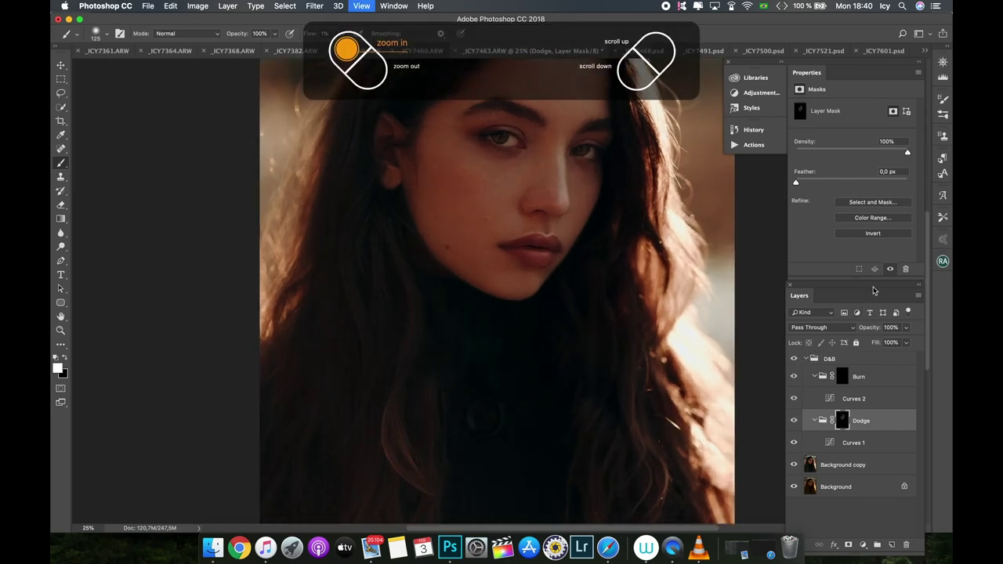
{"action": "key", "text": "super+plus"}
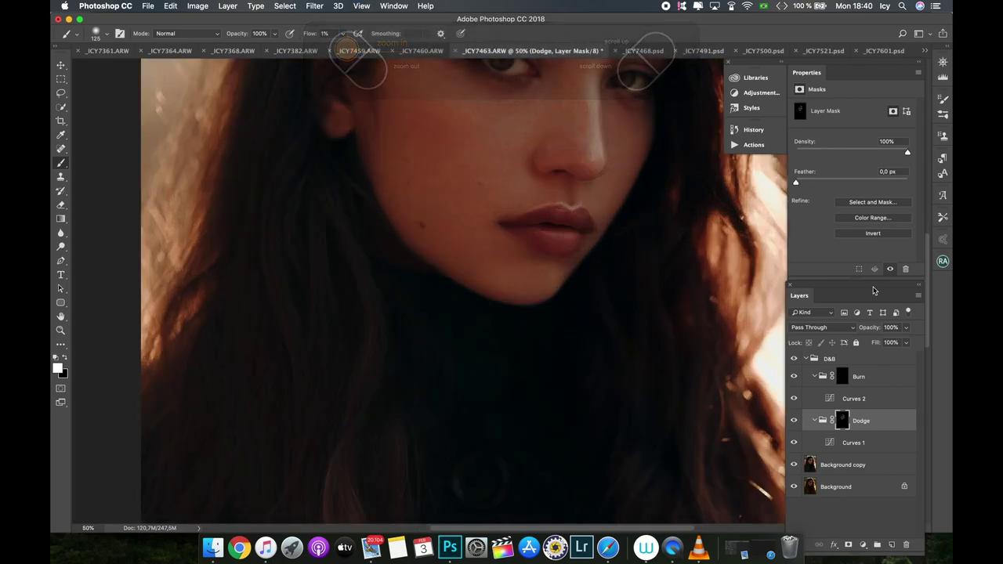
{"action": "key", "text": "super+plus"}
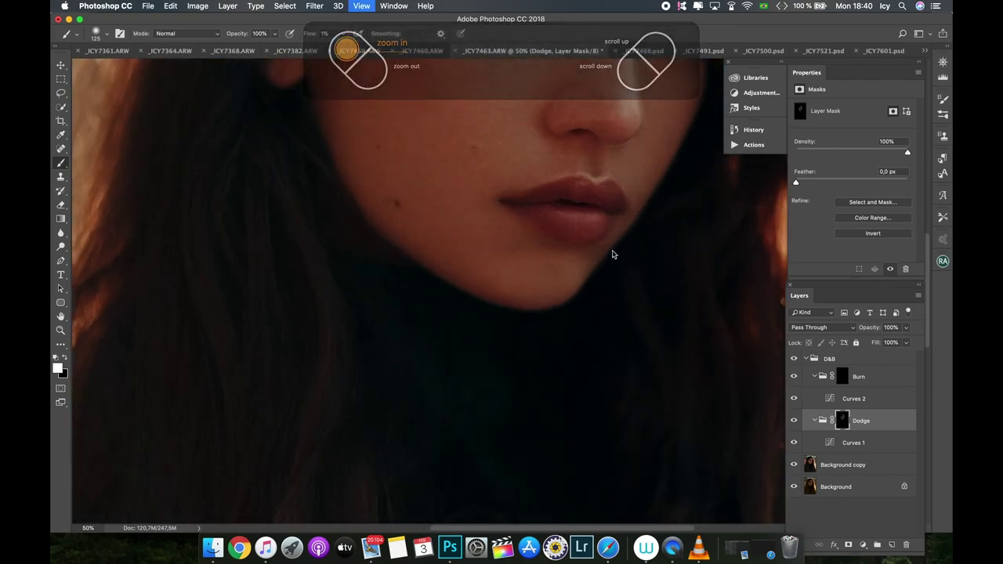
Compare the image with and without the Dodge group, then select Curves 1
{"action": "left_click", "coordinate": [793, 422]}
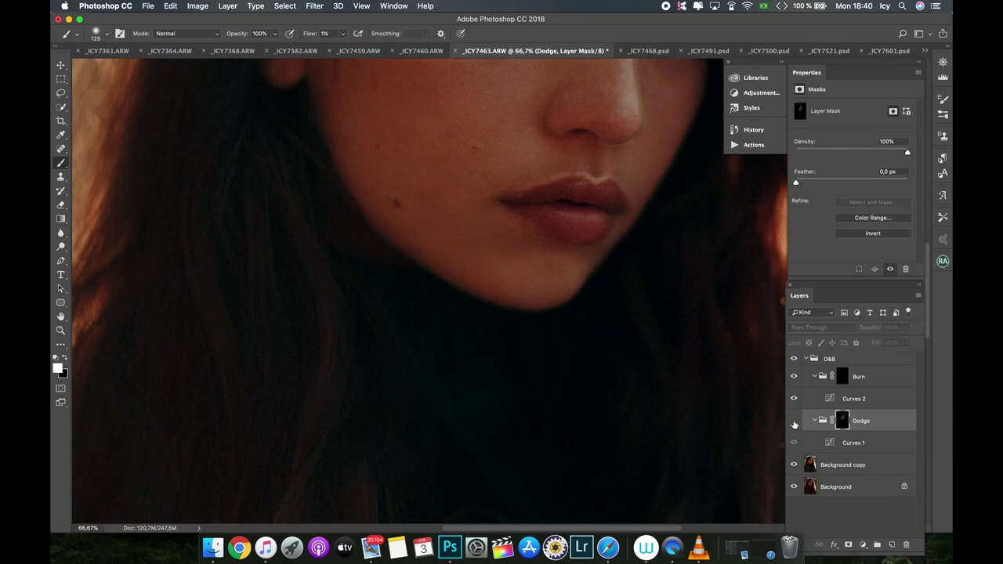
{"action": "left_click", "coordinate": [793, 422]}
{"action": "left_click", "coordinate": [794, 422]}
{"action": "left_click", "coordinate": [794, 422]}
{"action": "left_click", "coordinate": [793, 422]}
{"action": "left_click", "coordinate": [794, 422]}
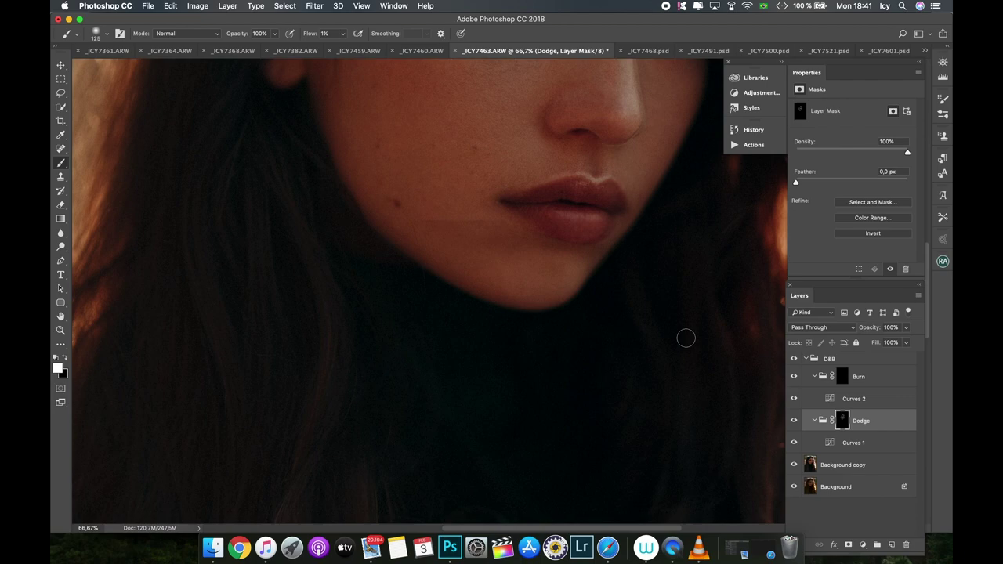
{"action": "left_click", "coordinate": [860, 444]}
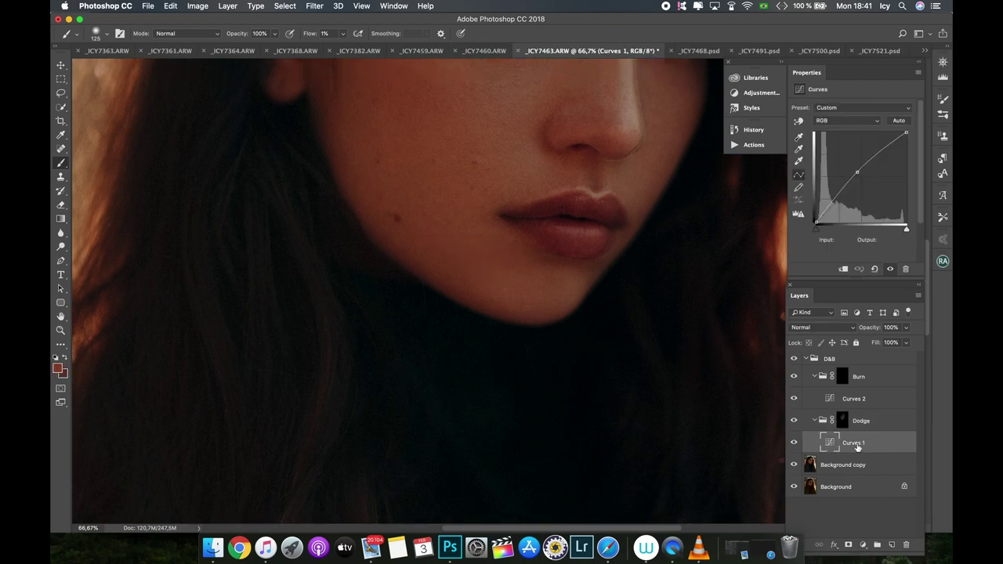
Add a Hue/Saturation layer above Curves 1 with Saturation at -12
{"action": "left_click", "coordinate": [863, 546]}
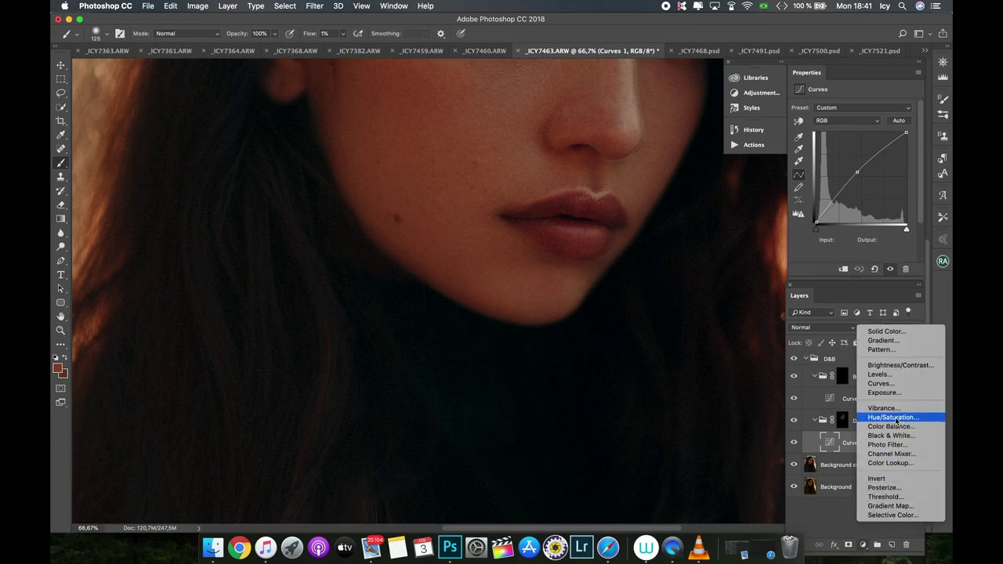
{"action": "left_click", "coordinate": [883, 418]}
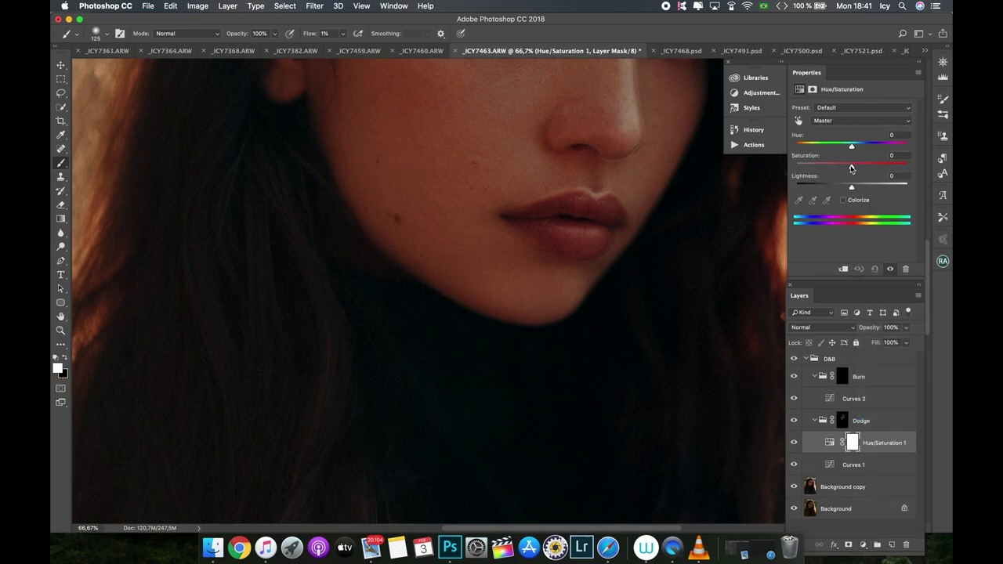
{"action": "mouse_move", "coordinate": [851, 169]}
{"action": "left_mouse_down"}
{"action": "mouse_move", "coordinate": [800, 168]}
{"action": "mouse_move", "coordinate": [847, 163]}
{"action": "left_mouse_up"}
{"action": "scroll", "coordinate": [752, 202], "scroll_direction": "up", "scroll_amount": 5}
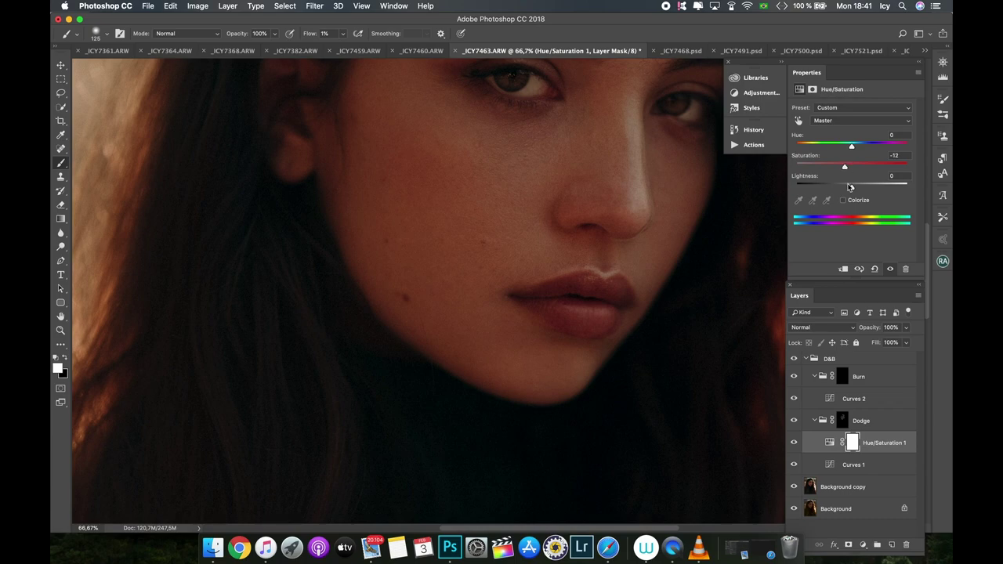
Toggle Hue/Saturation 1 to compare its effect, leaving it on
{"action": "left_click", "coordinate": [795, 443]}
{"action": "left_click", "coordinate": [796, 443]}
{"action": "left_click", "coordinate": [795, 443]}
{"action": "left_click", "coordinate": [795, 443]}
{"action": "left_click", "coordinate": [795, 443]}
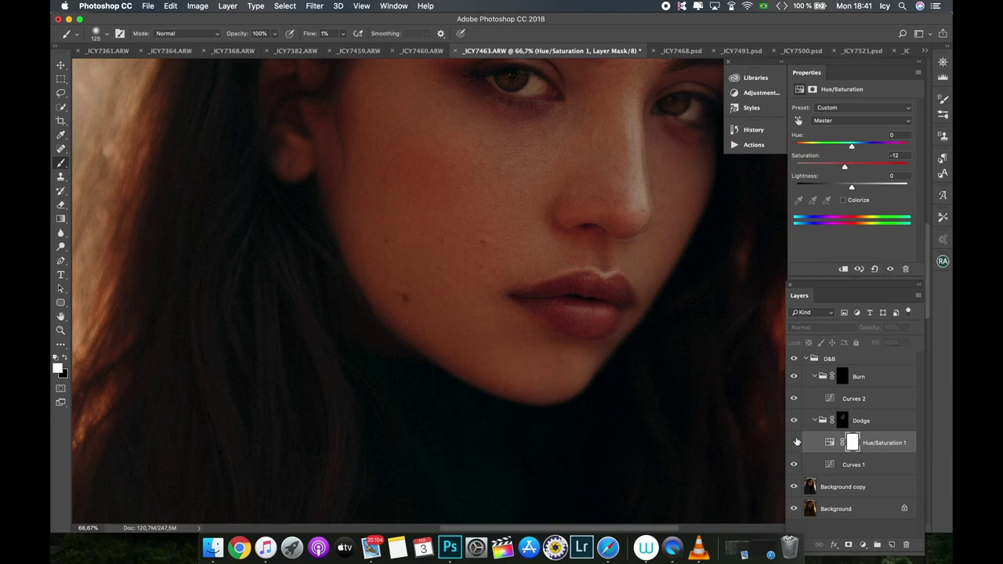
{"action": "left_click", "coordinate": [795, 442]}
{"action": "left_click", "coordinate": [794, 443]}
{"action": "left_click", "coordinate": [795, 442]}
{"action": "left_click", "coordinate": [795, 442]}
{"action": "left_click", "coordinate": [795, 443]}
Zoom out to the whole face and paint more dodging on the Dodge mask at varied brush sizes
{"action": "key", "text": "super+minus"}
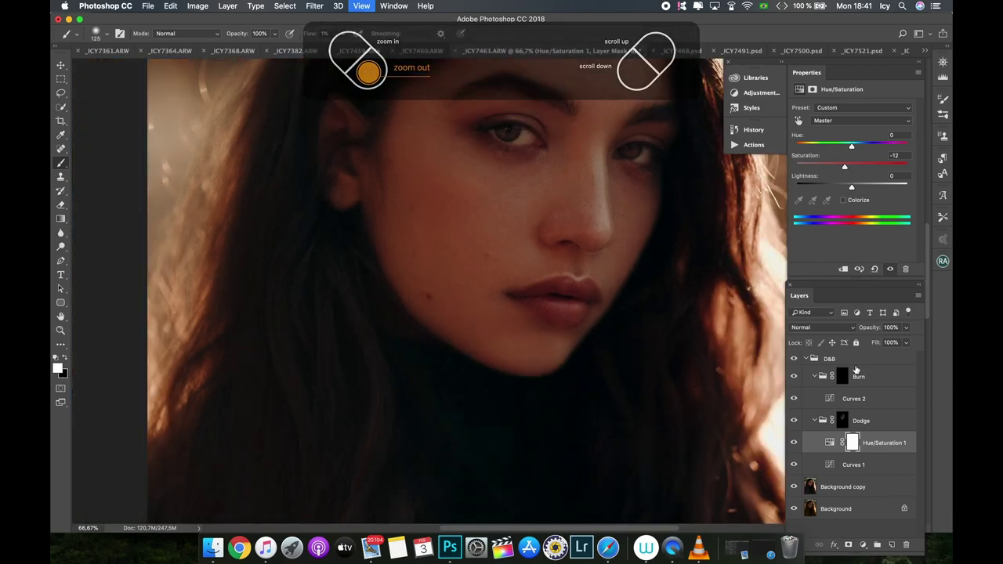
{"action": "key", "text": "super+minus"}
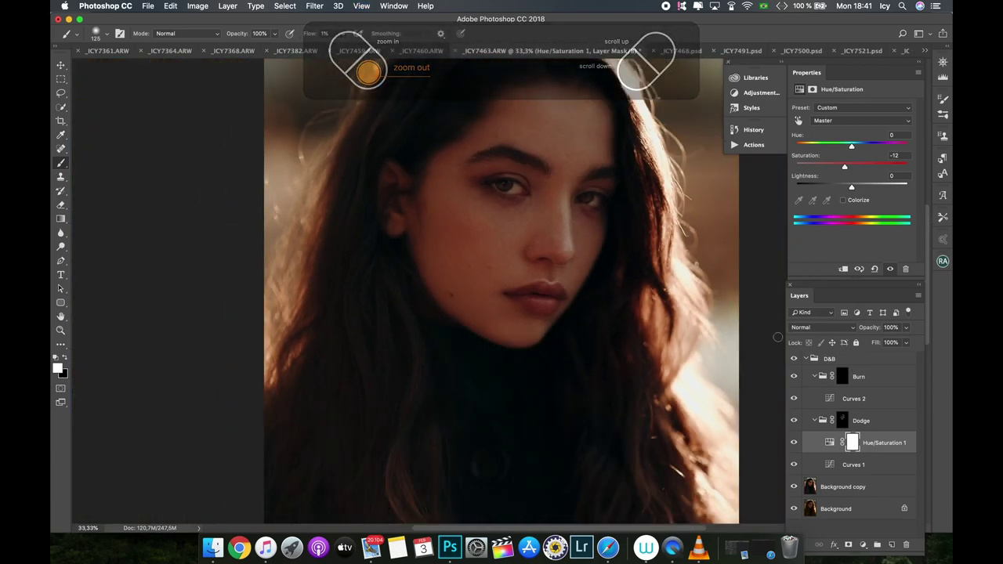
{"action": "left_click", "coordinate": [861, 420]}
{"action": "key", "text": "bracketleft"}
{"action": "key", "text": "bracketleft"}
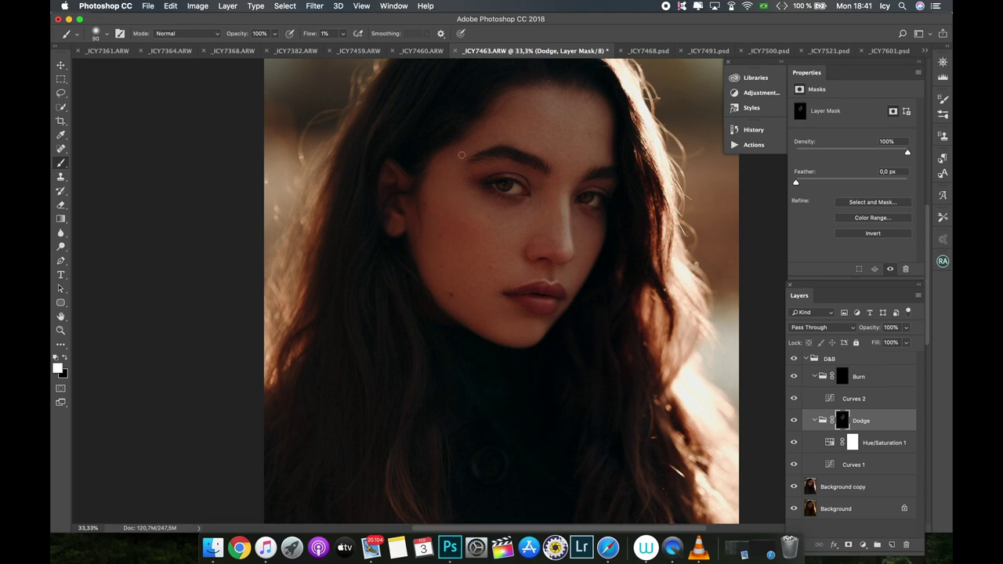
{"action": "key", "text": "bracketright"}
{"action": "key", "text": "bracketright"}
{"action": "key", "text": "bracketright"}
{"action": "key", "text": "bracketleft"}
{"action": "key", "text": "bracketleft"}
{"action": "key", "text": "bracketleft"}
{"action": "key", "text": "bracketright"}
{"action": "key", "text": "bracketleft"}
{"action": "scroll", "coordinate": [456, 313], "scroll_direction": "down", "scroll_amount": 3}
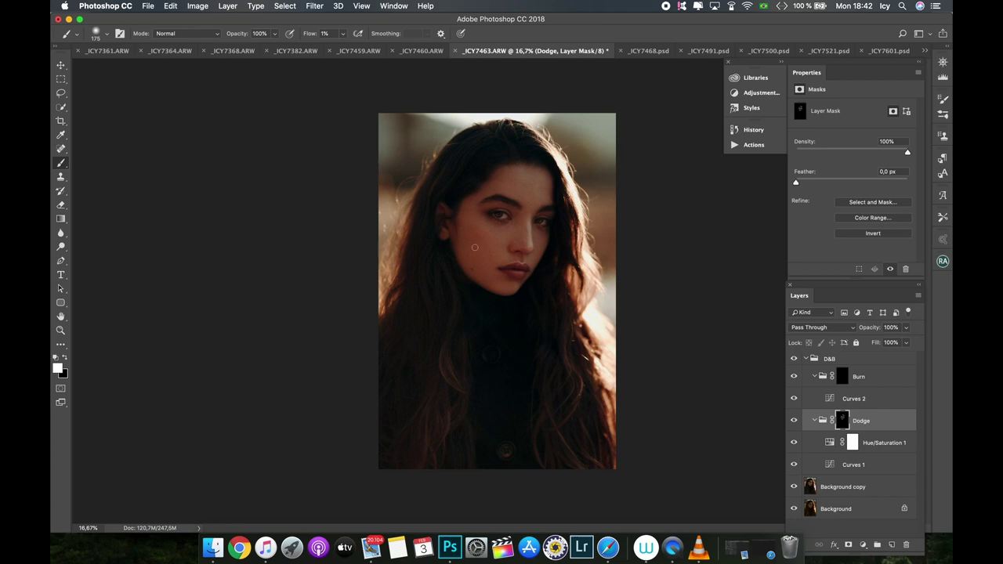
Paint faint darkening strokes over the face and cheek on the Burn group's mask
{"action": "left_click", "coordinate": [859, 379]}
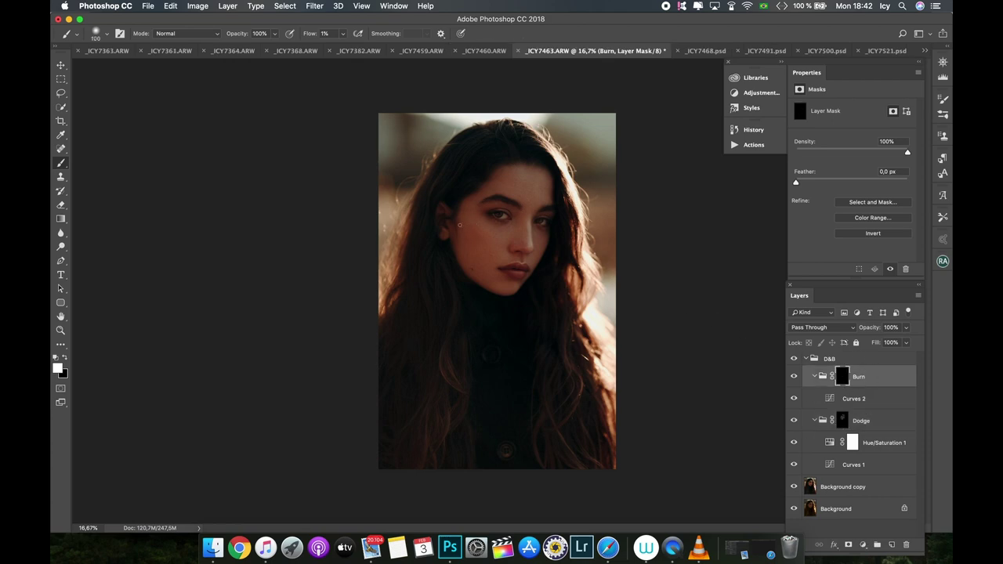
{"action": "left_click_drag", "start_coordinate": [498, 227], "coordinate": [484, 228]}
{"action": "key", "text": "bracketright"}
{"action": "mouse_move", "coordinate": [464, 270]}
{"action": "left_mouse_down"}
{"action": "mouse_move", "coordinate": [468, 244]}
{"action": "mouse_move", "coordinate": [478, 254]}
{"action": "mouse_move", "coordinate": [467, 260]}
{"action": "mouse_move", "coordinate": [506, 256]}
{"action": "left_mouse_up"}
Flick the D&B group's visibility on and off for a before/after view
{"action": "left_click", "coordinate": [793, 358]}
{"action": "left_click", "coordinate": [793, 358]}
{"action": "left_click", "coordinate": [793, 358]}
{"action": "left_click", "coordinate": [794, 358]}
{"action": "left_click", "coordinate": [793, 358]}
{"action": "left_click", "coordinate": [793, 358]}
{"action": "left_click", "coordinate": [799, 354]}
{"action": "left_click", "coordinate": [799, 354]}
{"action": "left_click", "coordinate": [799, 354]}
{"action": "left_click", "coordinate": [799, 354]}
Group the D&B group and Background copy into Group 1 with Cmd+G
{"action": "left_click", "coordinate": [857, 360]}
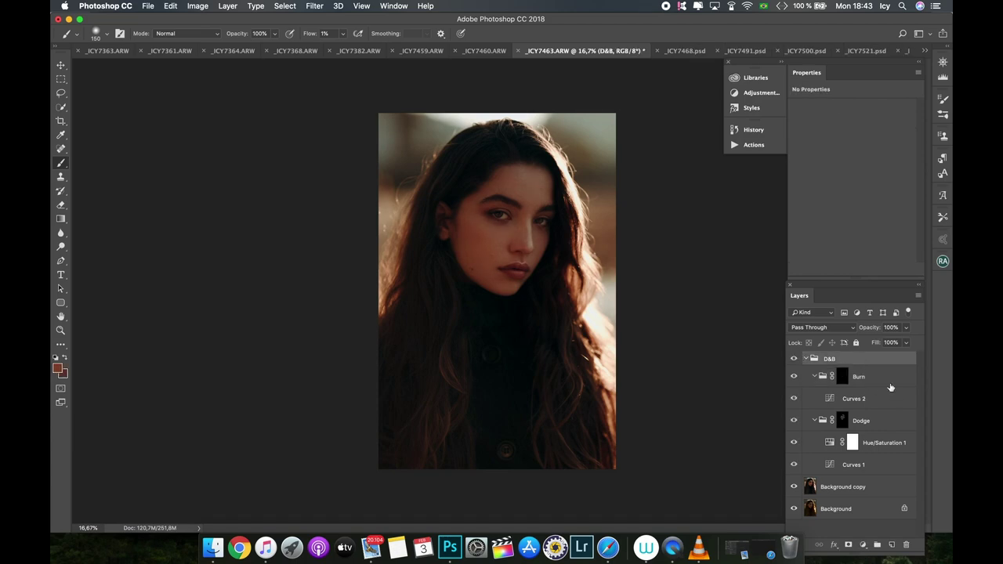
{"action": "left_click", "coordinate": [856, 488], "text": "shift"}
{"action": "key", "text": "super+g"}
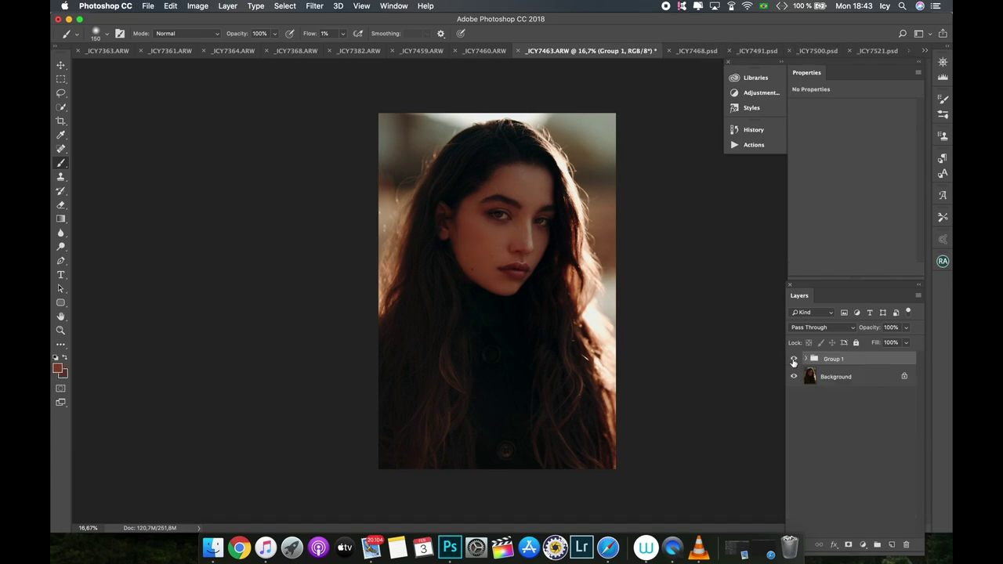
Compare the retouch by toggling Group 1's visibility, leaving it visible
{"action": "left_click", "coordinate": [794, 358]}
{"action": "left_click", "coordinate": [793, 358]}
{"action": "left_click", "coordinate": [793, 358]}
{"action": "left_click", "coordinate": [789, 361]}
{"action": "left_click", "coordinate": [789, 362]}
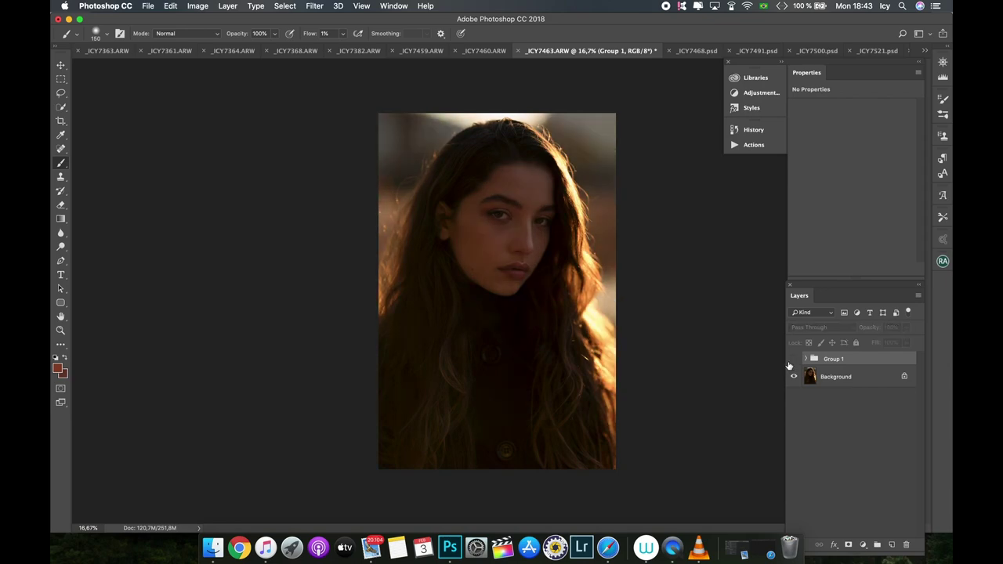
{"action": "left_click", "coordinate": [789, 361]}
{"action": "left_click", "coordinate": [790, 362]}
{"action": "left_click", "coordinate": [788, 365]}
{"action": "left_click", "coordinate": [788, 365]}
{"action": "left_click", "coordinate": [788, 365]}
{"action": "left_click", "coordinate": [788, 365]}
{"action": "left_click", "coordinate": [788, 365]}
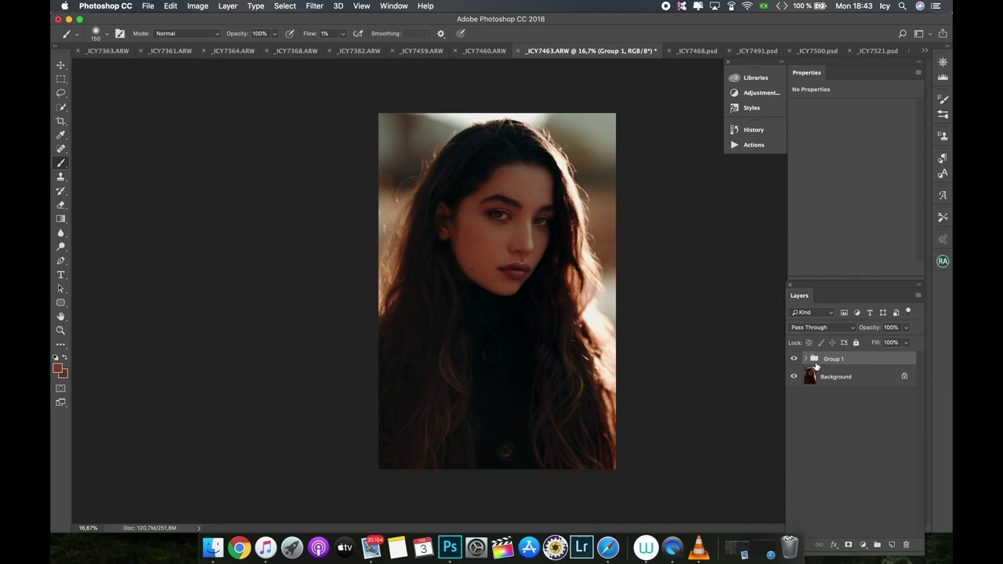
{"action": "left_click", "coordinate": [862, 544]}
Add a Selective Color layer with Reds Cyan -12 and Yellow +8, comparing it on and off
{"action": "left_click", "coordinate": [885, 517]}
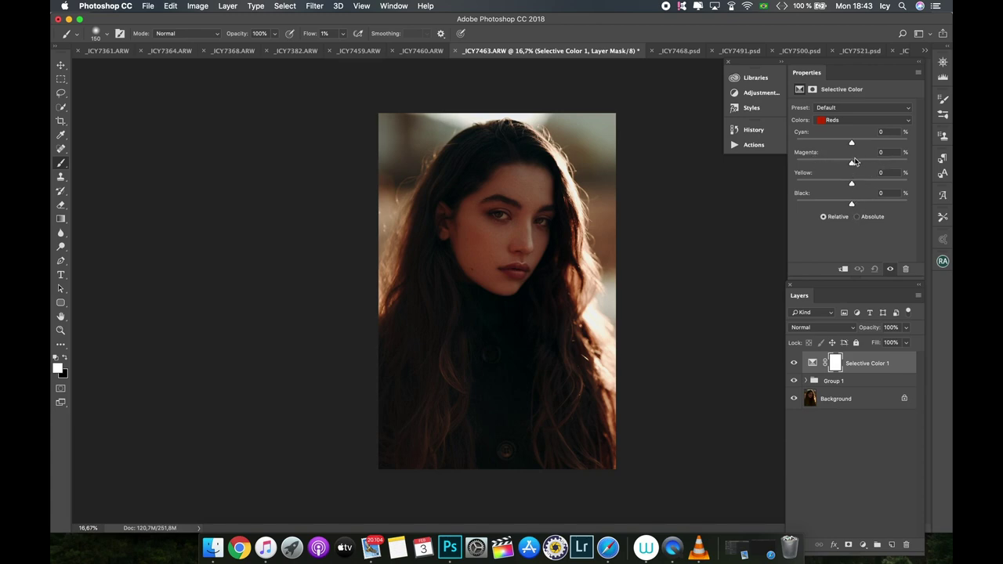
{"action": "left_click_drag", "start_coordinate": [852, 145], "coordinate": [844, 145]}
{"action": "left_click_drag", "start_coordinate": [852, 184], "coordinate": [856, 188]}
{"action": "left_click", "coordinate": [794, 365]}
{"action": "left_click", "coordinate": [794, 365]}
{"action": "left_click", "coordinate": [795, 365]}
{"action": "left_click", "coordinate": [795, 365]}
{"action": "left_click", "coordinate": [793, 365]}
{"action": "left_click", "coordinate": [794, 365]}
Lower Selective Color 1 to 53% opacity and move it inside Group 1
{"action": "left_click", "coordinate": [907, 327]}
{"action": "left_click_drag", "start_coordinate": [906, 343], "coordinate": [885, 343]}
{"action": "left_click", "coordinate": [861, 380]}
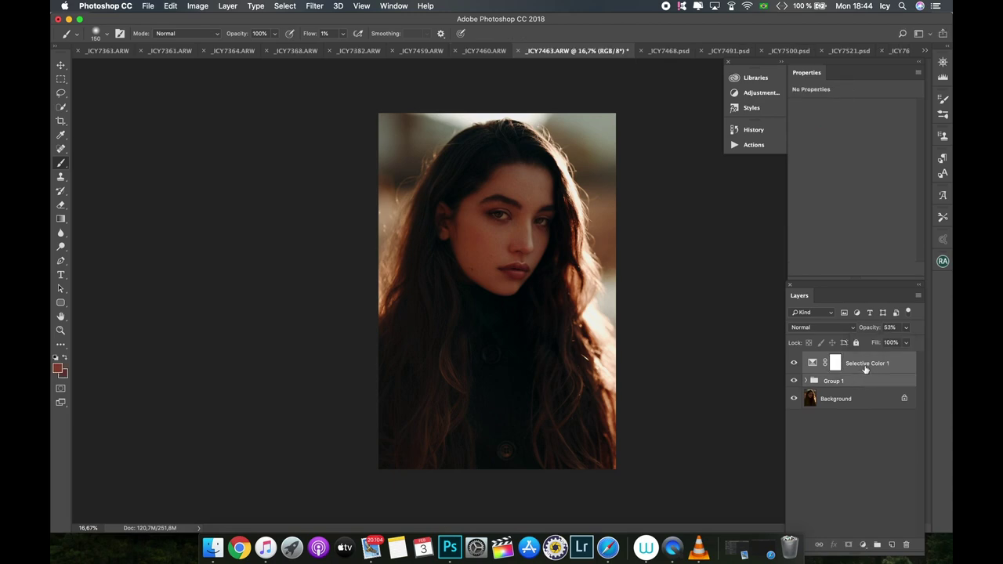
{"action": "left_click_drag", "start_coordinate": [865, 366], "coordinate": [855, 382]}
Toggle Group 1's visibility repeatedly for a before/after look at the retouch
{"action": "left_click", "coordinate": [793, 359]}
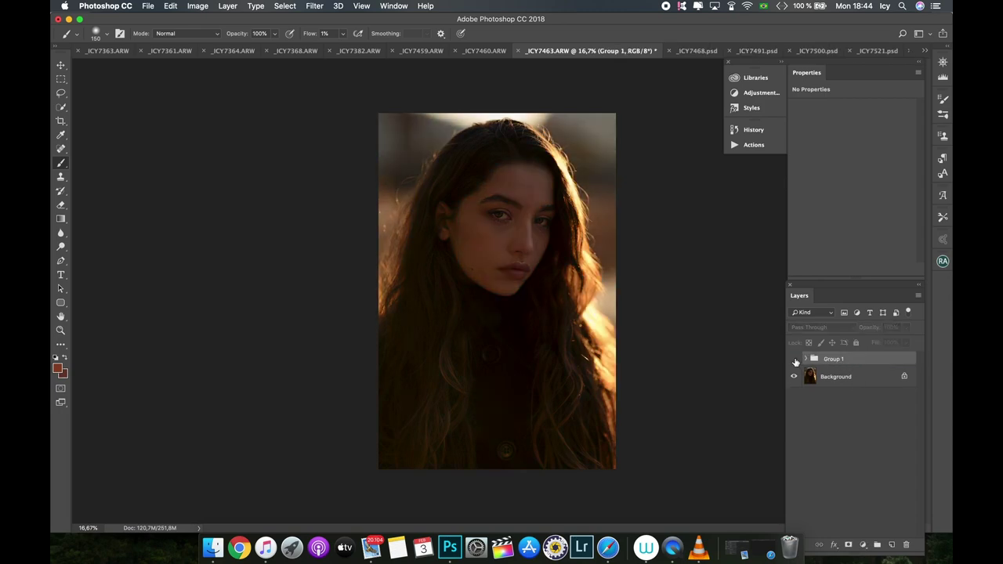
{"action": "left_click", "coordinate": [793, 359]}
{"action": "left_click", "coordinate": [793, 359]}
{"action": "left_click", "coordinate": [793, 358]}
{"action": "left_click", "coordinate": [793, 359]}
{"action": "left_click", "coordinate": [794, 359]}
{"action": "left_click", "coordinate": [794, 359]}
{"action": "left_click", "coordinate": [793, 359]}
{"action": "left_click", "coordinate": [794, 359]}
{"action": "left_click", "coordinate": [793, 359]}
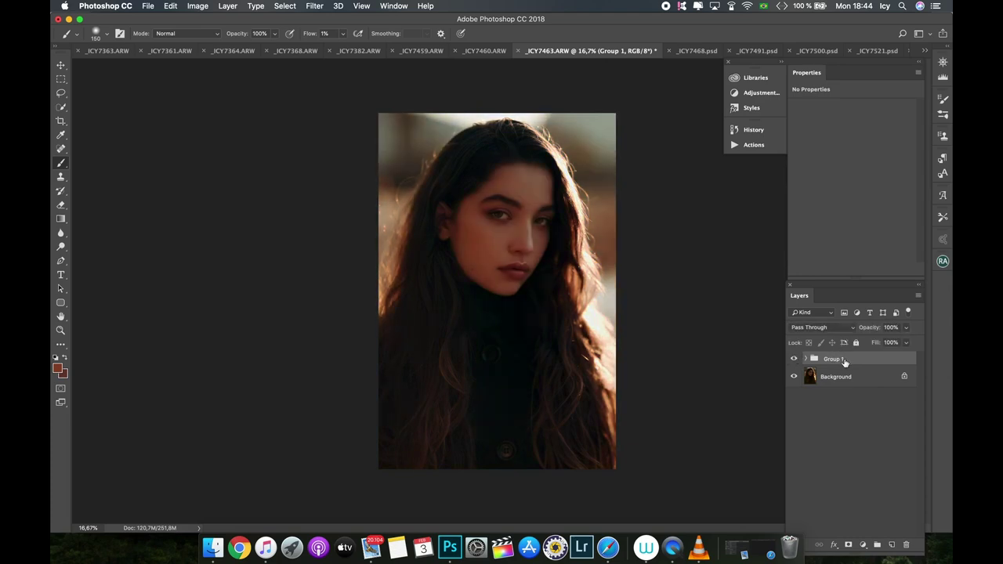
Expand Group 1 to show Selective Color 1 and D&B layers, then compare again, ending visible
{"action": "left_click", "coordinate": [806, 359]}
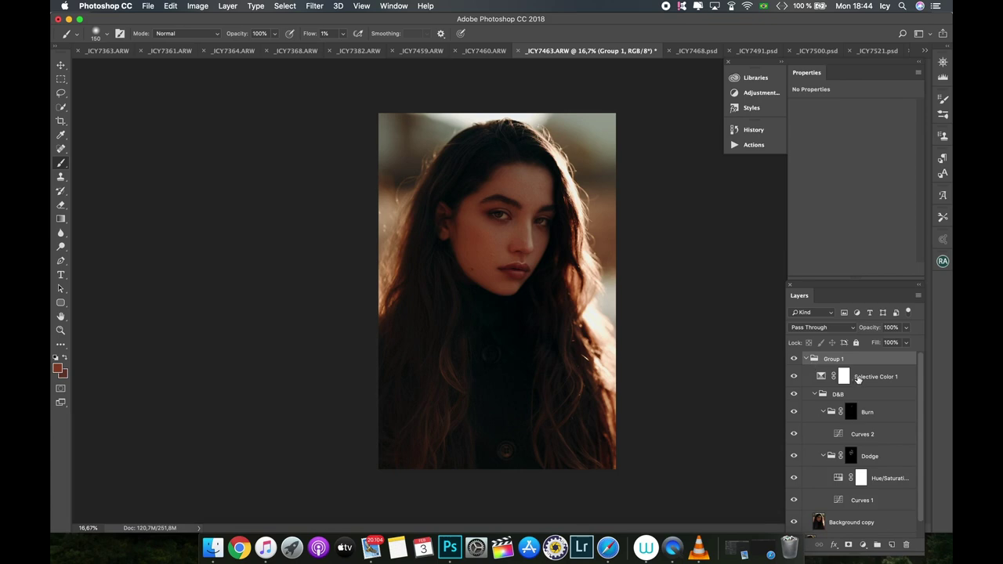
{"action": "left_click", "coordinate": [793, 358]}
{"action": "left_click", "coordinate": [794, 359]}
{"action": "left_click", "coordinate": [793, 358]}
{"action": "left_click", "coordinate": [794, 359]}
{"action": "left_click", "coordinate": [793, 359]}
{"action": "left_click", "coordinate": [793, 359]}
{"action": "left_click", "coordinate": [796, 360]}
{"action": "left_click", "coordinate": [794, 359]}
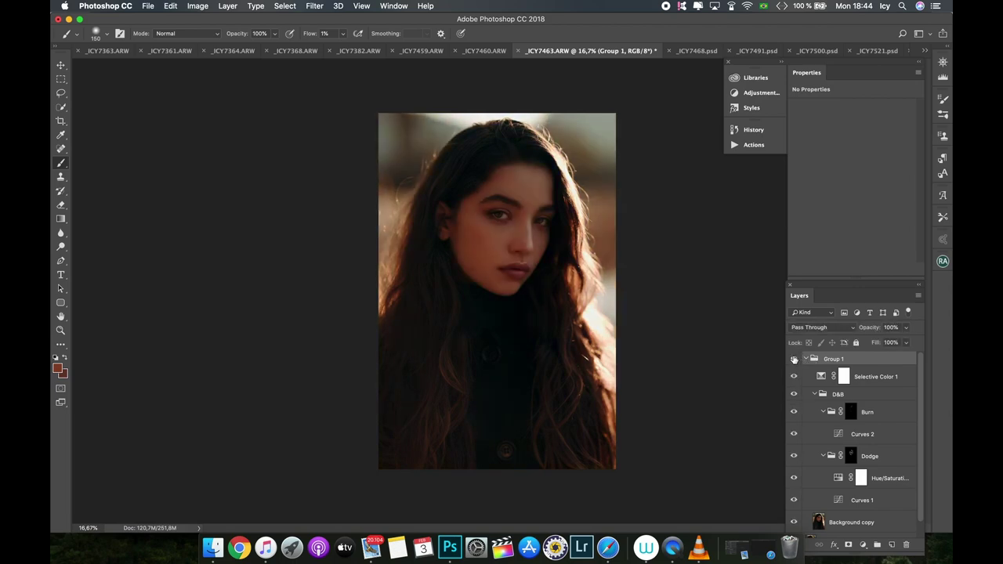